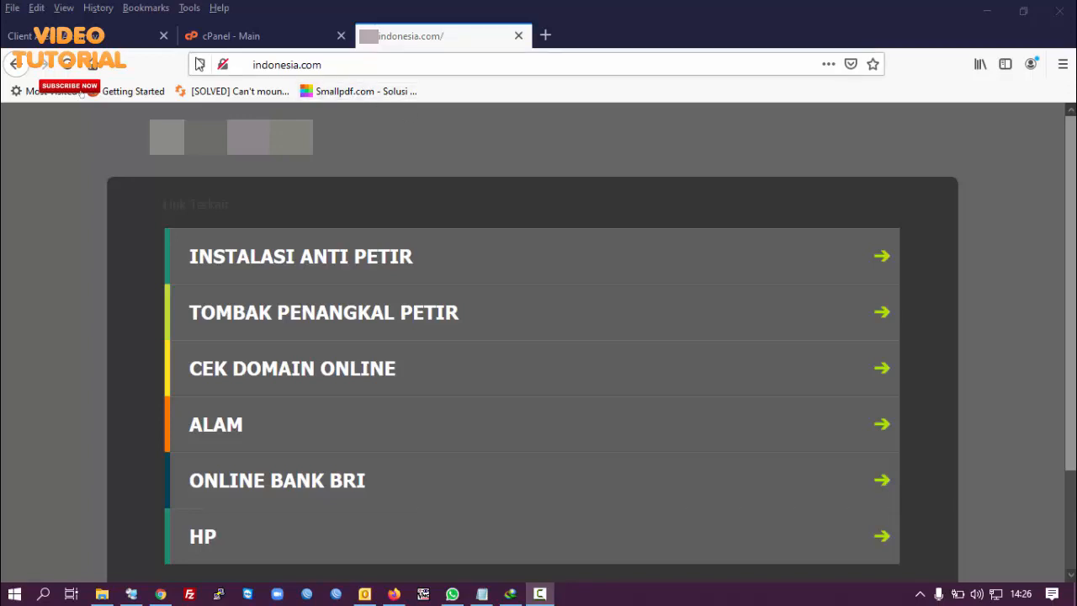
# Step: Switch from the indonesia.com tab to the Aksimaya Client Area dashboard tab
pyautogui.click(102, 40)
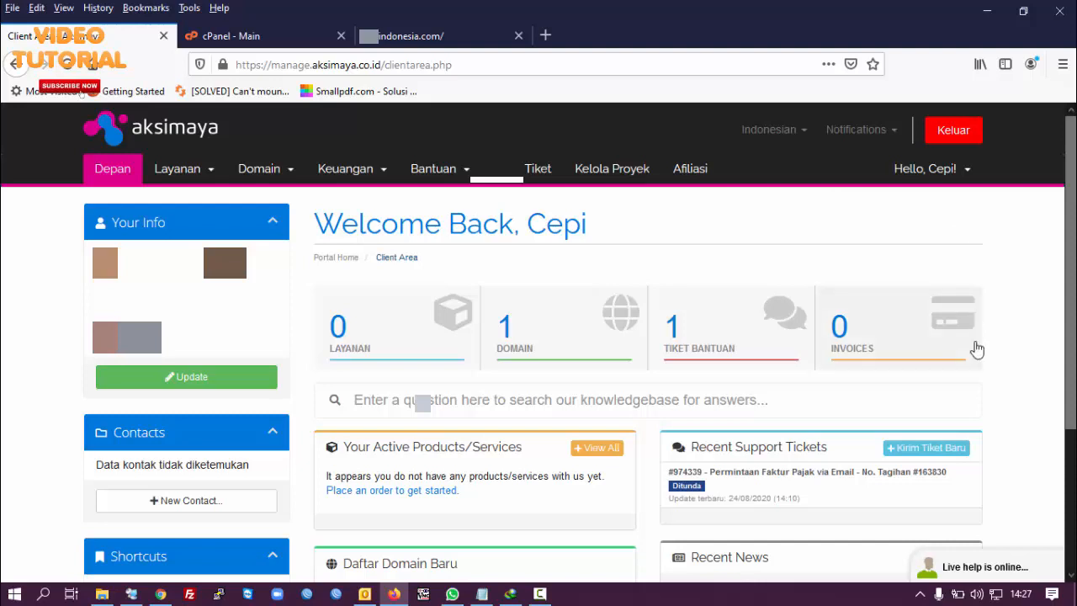
# Step: Open the Domain list and go to the indonesia.com domain's management page
pyautogui.click(545, 336)
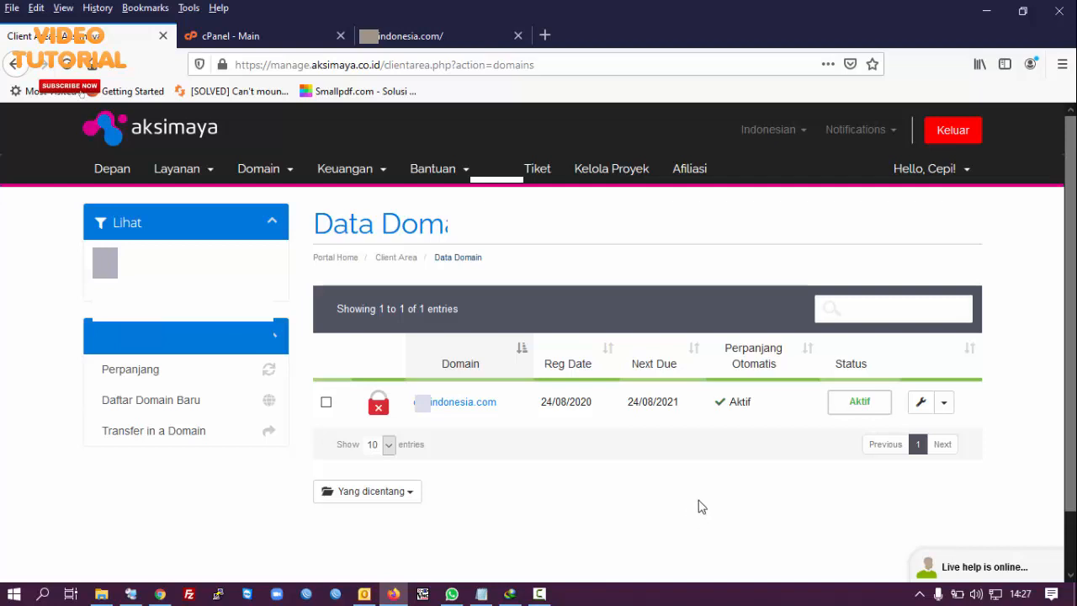
pyautogui.click(920, 405)
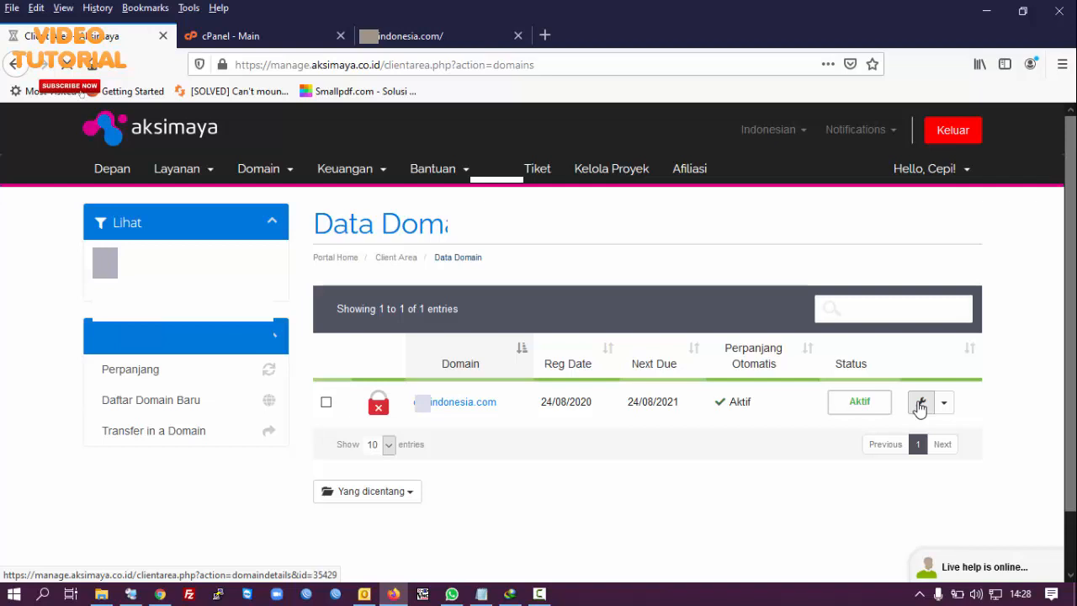
# Step: Open the domain's Nameserver settings and scroll down to the nameserver options
pyautogui.click(920, 405)
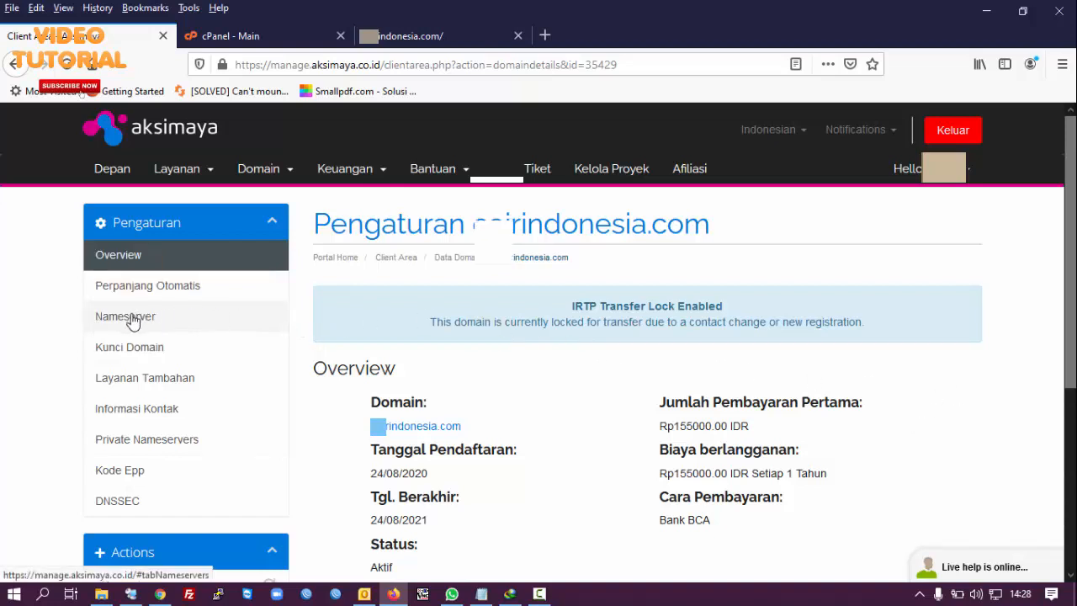
pyautogui.click(130, 318)
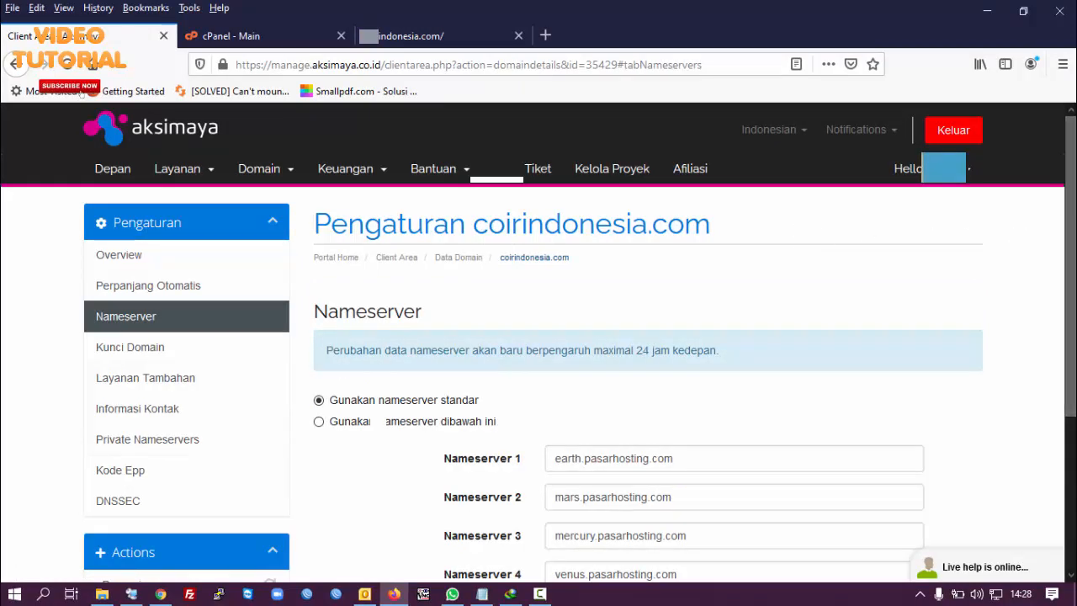
pyautogui.scroll(-2, 1075, 215)
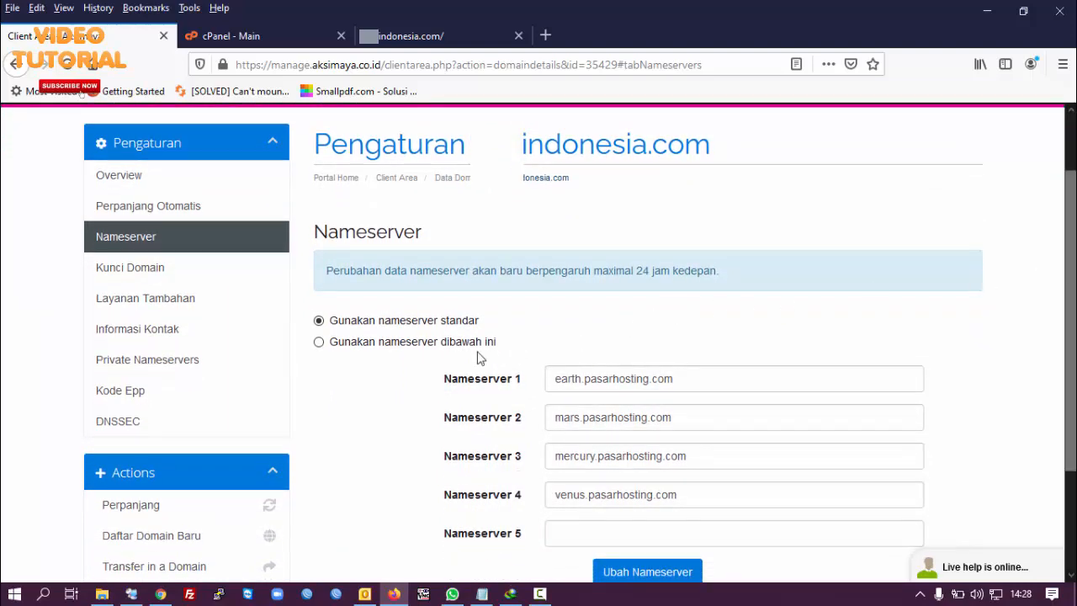
# Step: Choose 'Gunakan nameserver dibawah ini' and copy nswp1.aksimaya.co.id from the Notepad notes
pyautogui.click(319, 343)
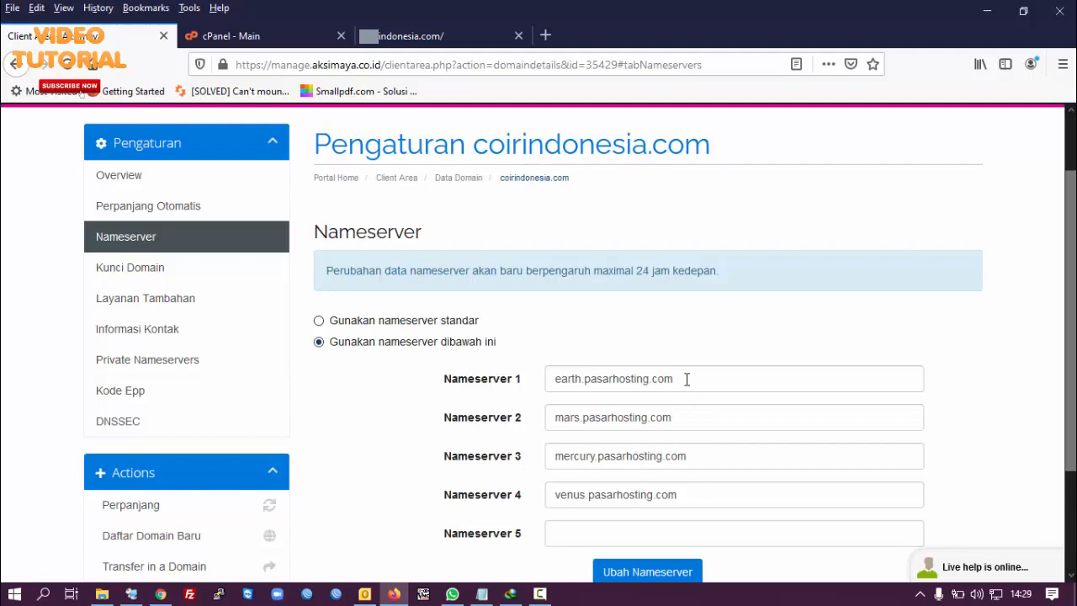
pyautogui.click(483, 596)
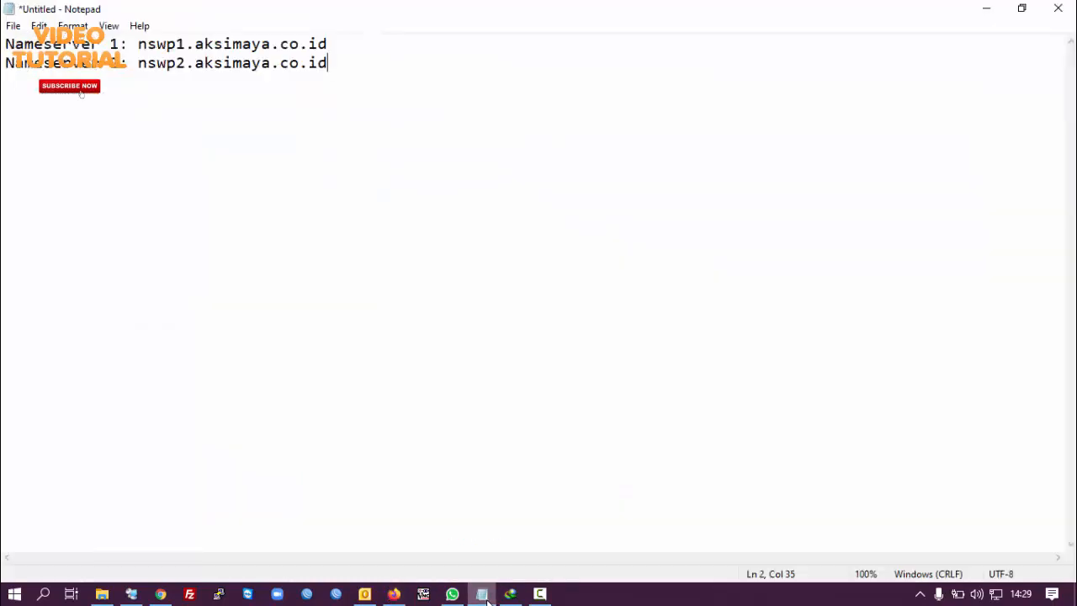
pyautogui.click(487, 600)
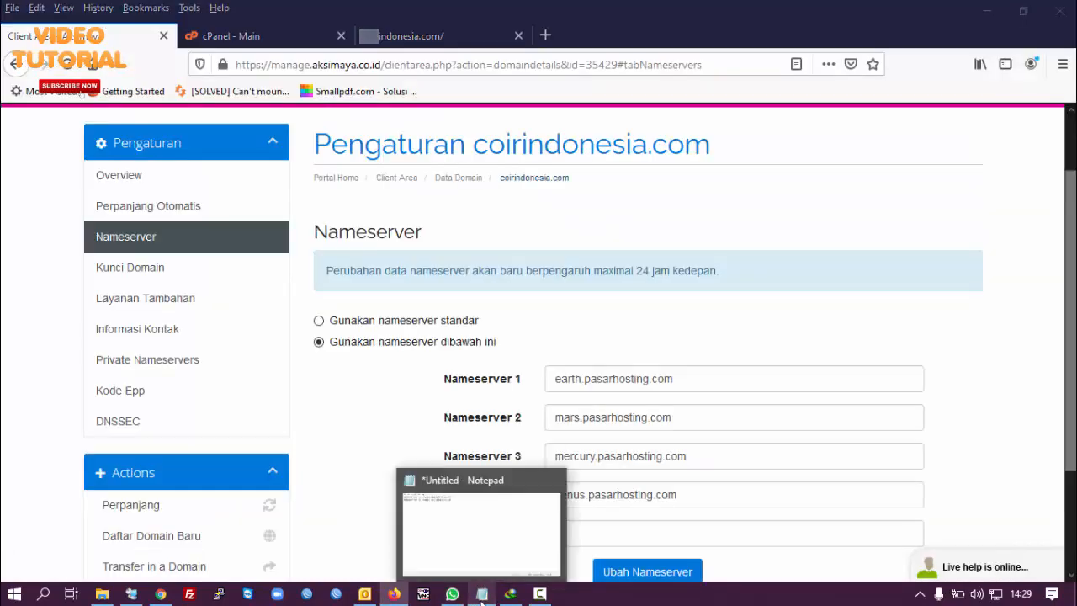
pyautogui.click(481, 601)
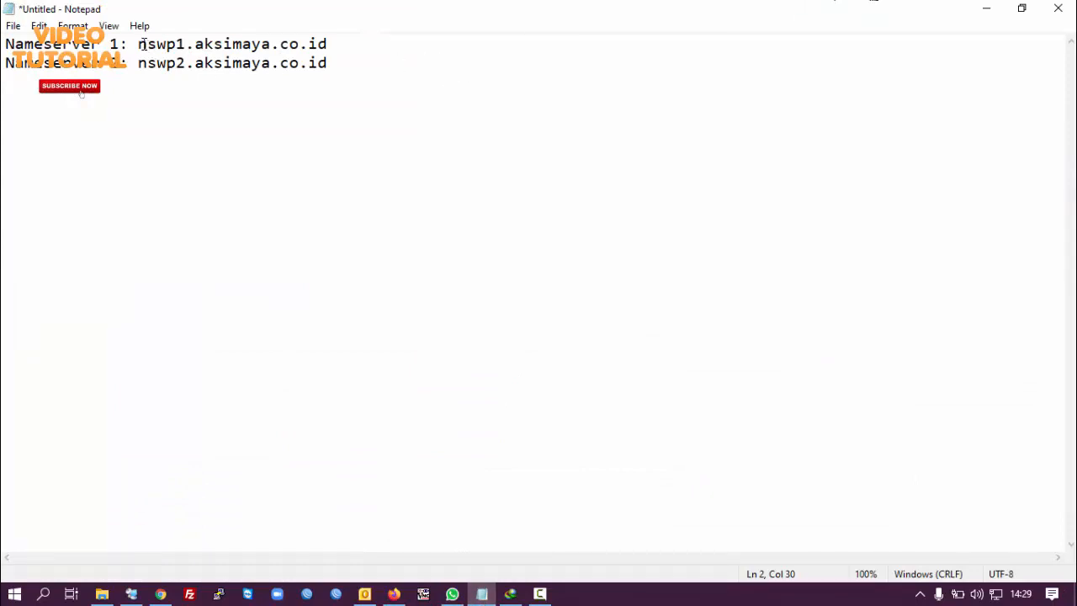
pyautogui.moveTo(148, 44); pyautogui.dragTo(327, 44)
pyautogui.rightClick(300, 42)
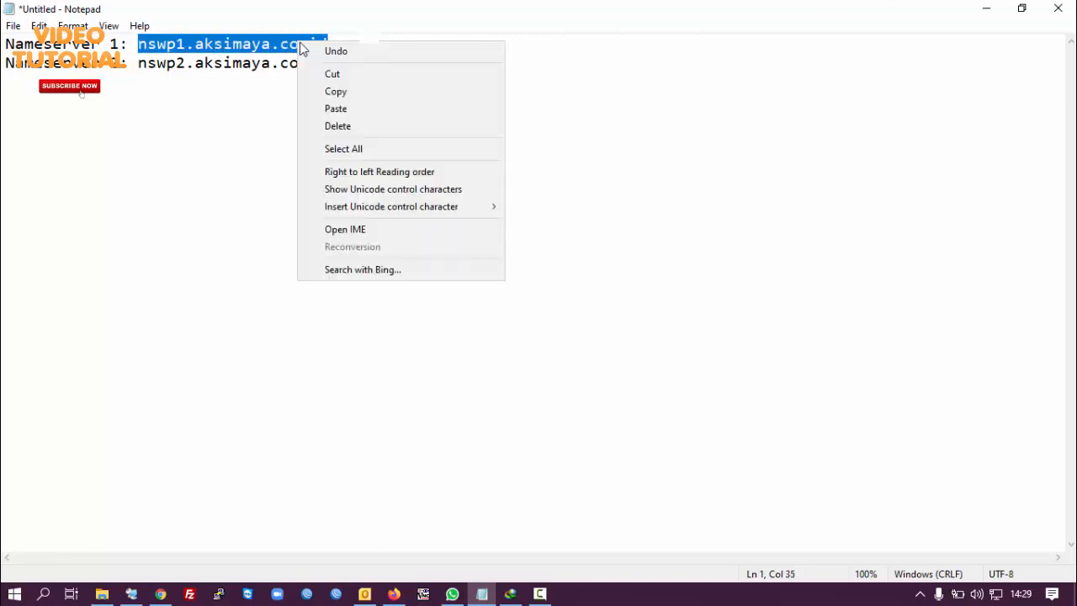
pyautogui.click(336, 92)
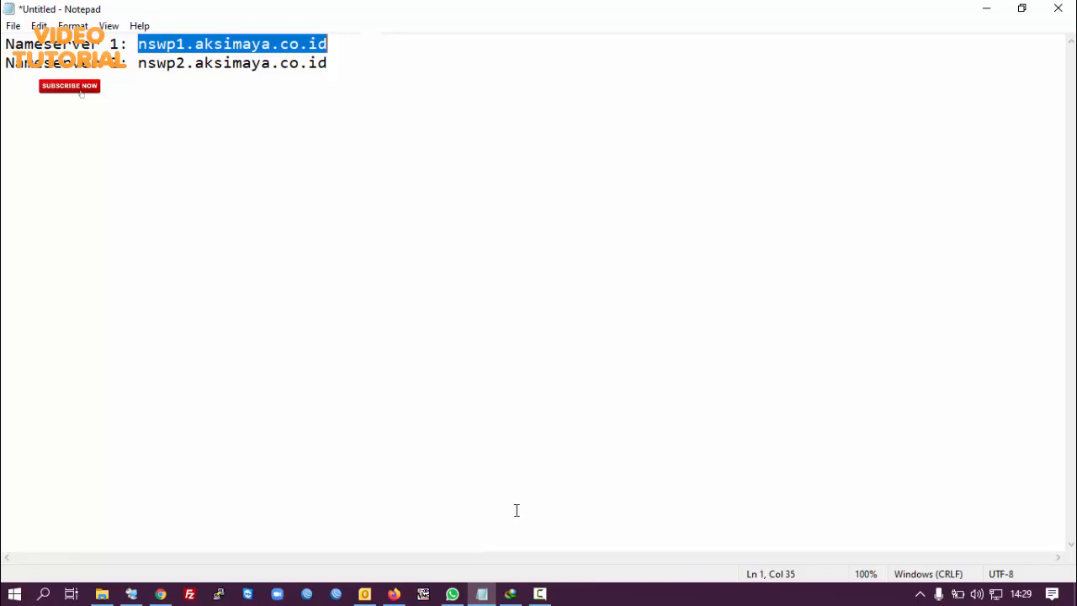
pyautogui.click(394, 594)
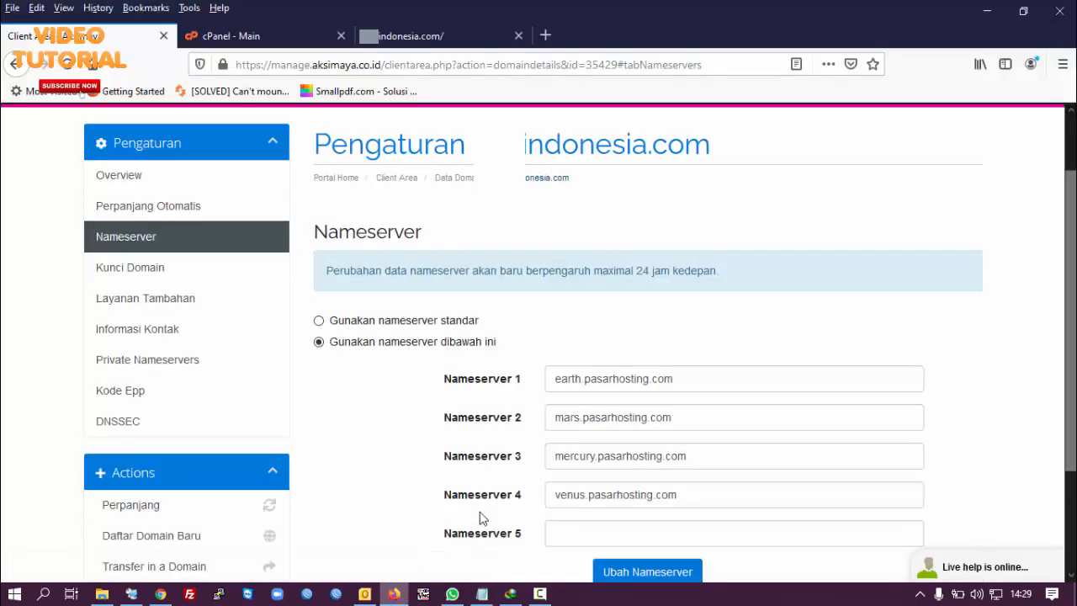
# Step: Set Nameserver 1 to nswp1.aksimaya.co.id and Nameserver 2 to nswp2.aksimaya.co.id
pyautogui.moveTo(676, 382); pyautogui.dragTo(543, 392)
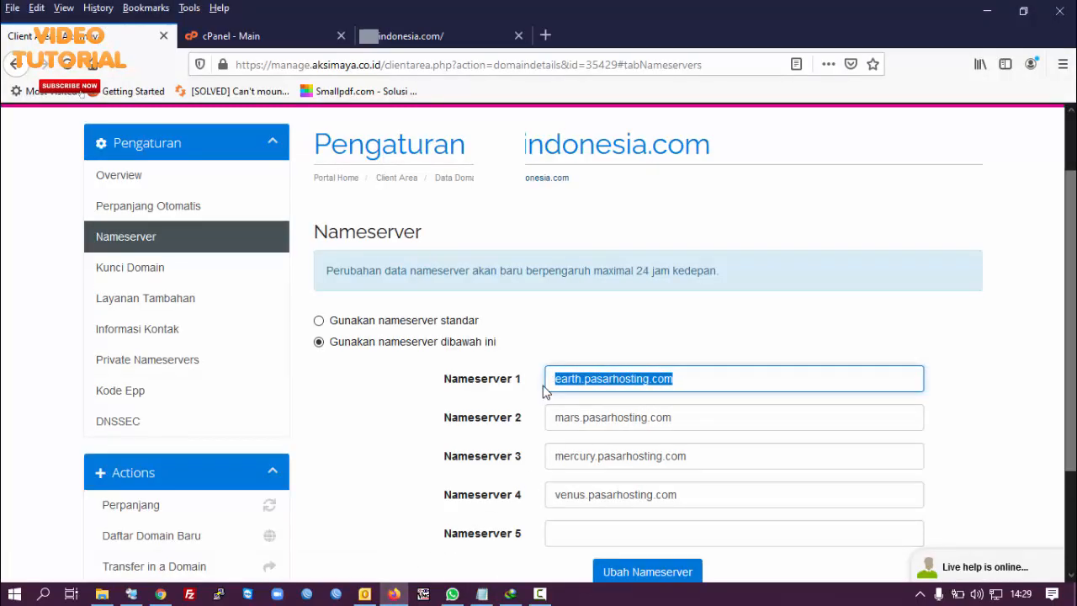
pyautogui.hotkey('ctrl', 'v')
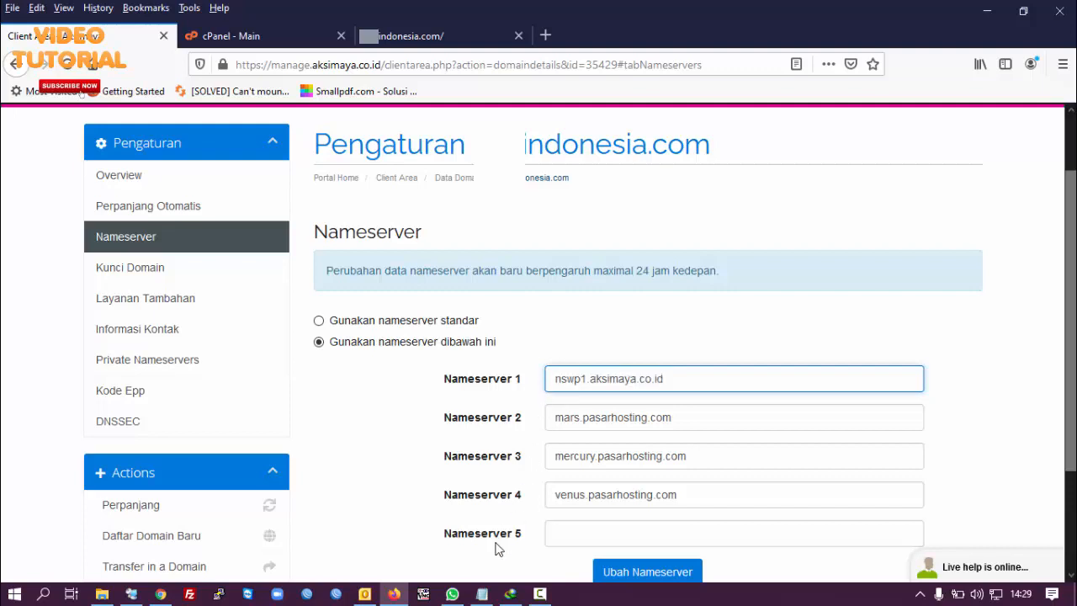
pyautogui.click(485, 597)
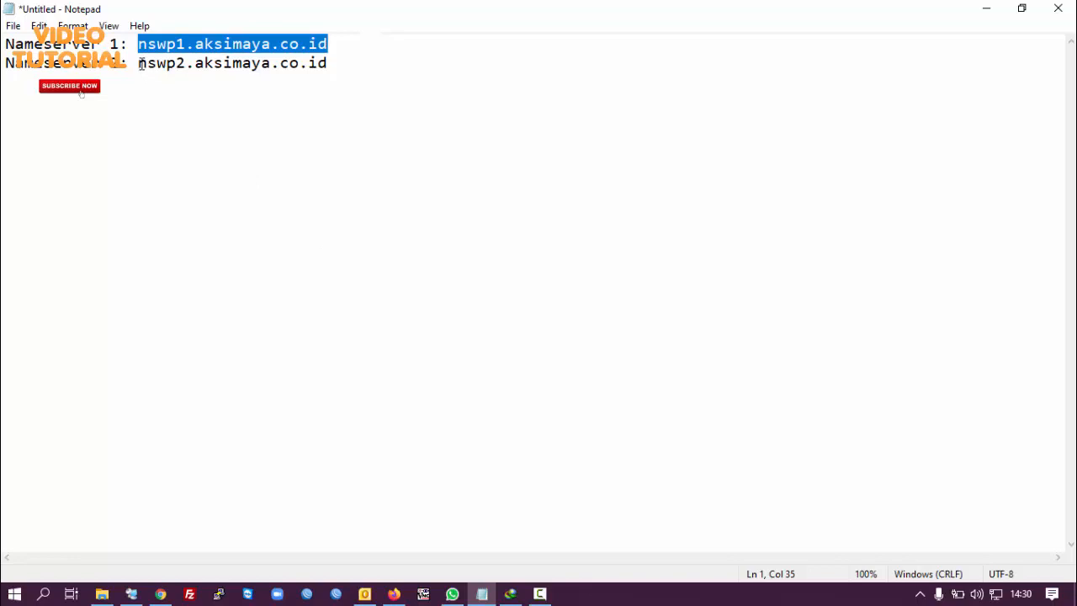
pyautogui.moveTo(139, 63); pyautogui.dragTo(338, 61)
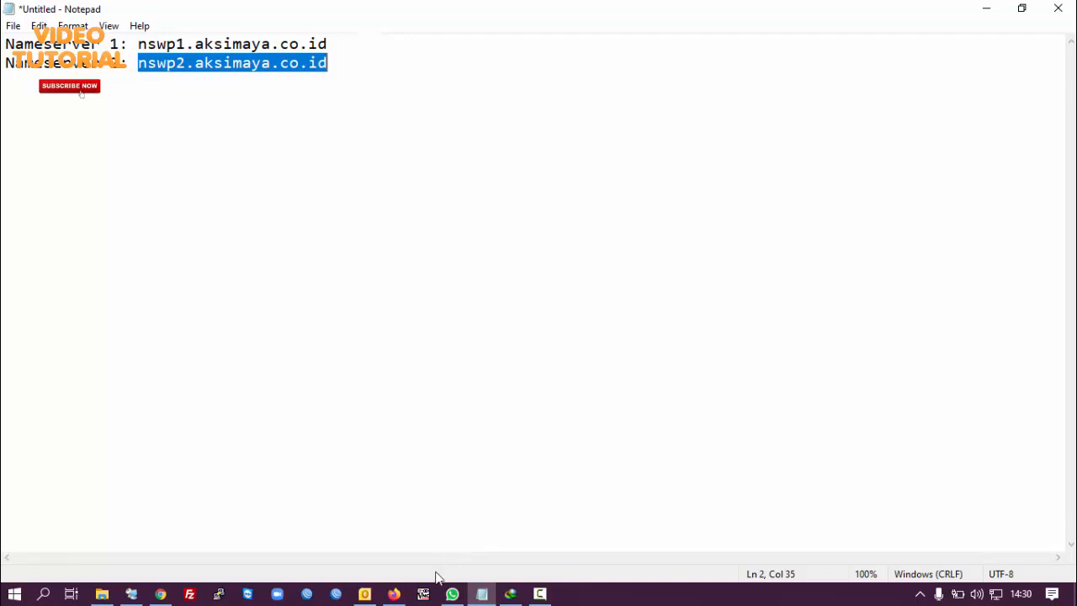
pyautogui.click(393, 595)
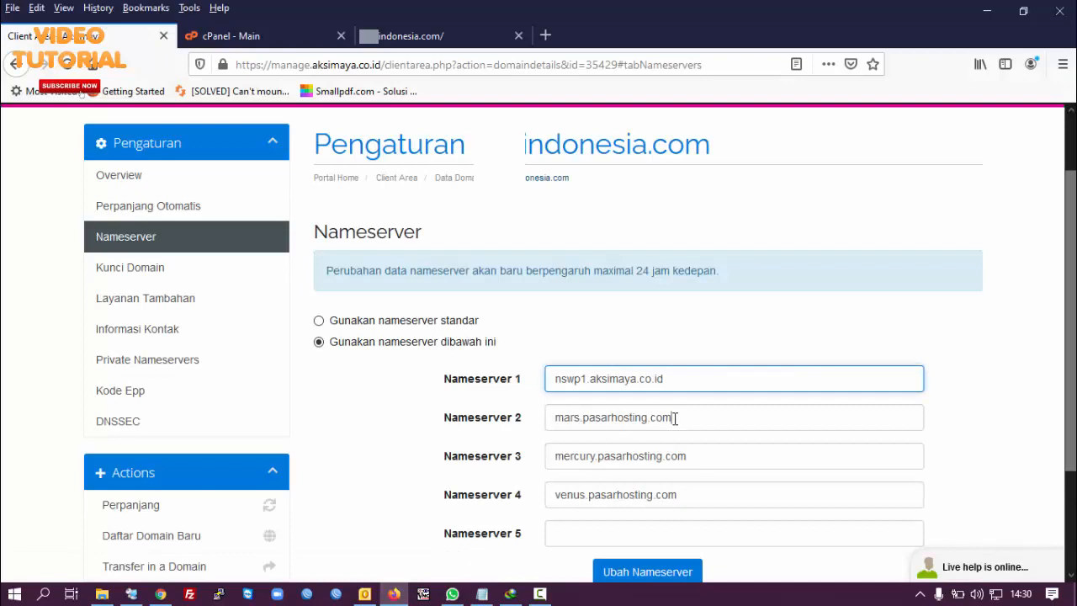
pyautogui.moveTo(673, 418); pyautogui.dragTo(555, 421)
pyautogui.hotkey('ctrl', 'v')
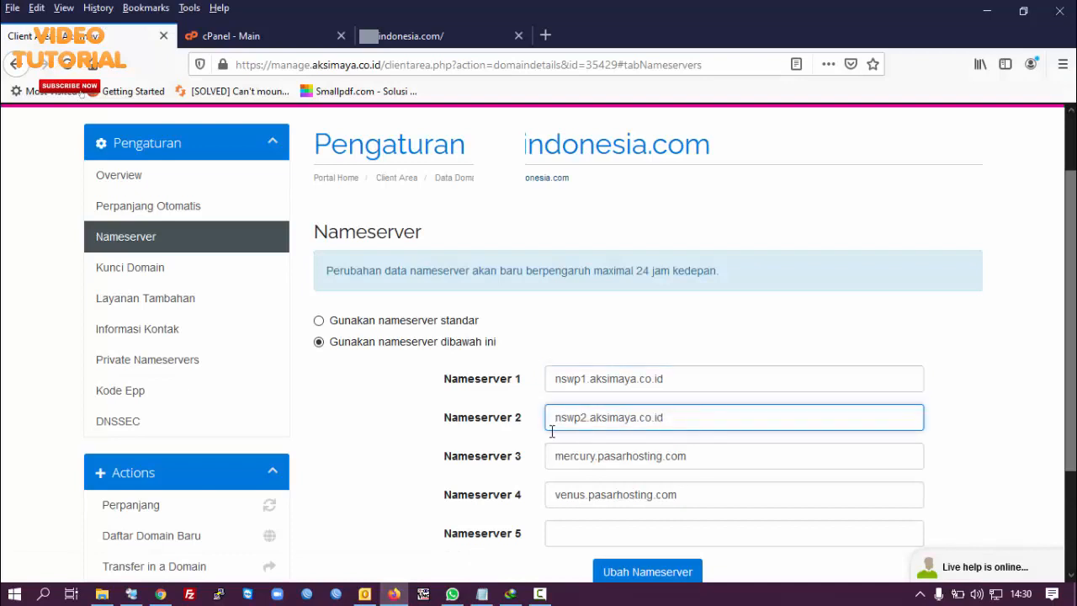
# Step: Clear Nameserver 3 and 4 and save with Ubah Nameserver
pyautogui.moveTo(555, 456); pyautogui.dragTo(714, 462)
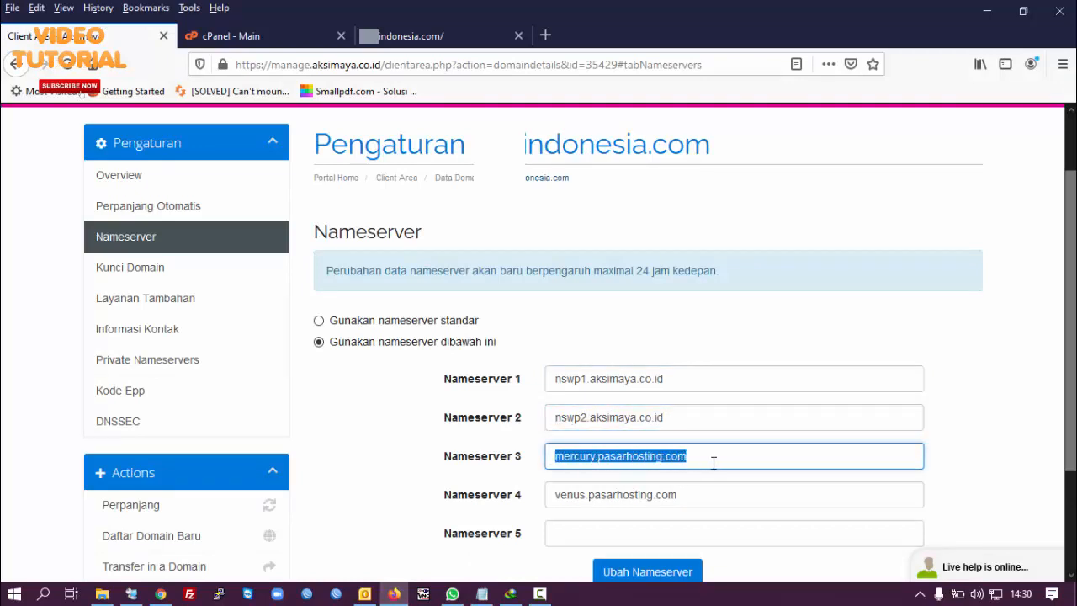
pyautogui.press('BackSpace')
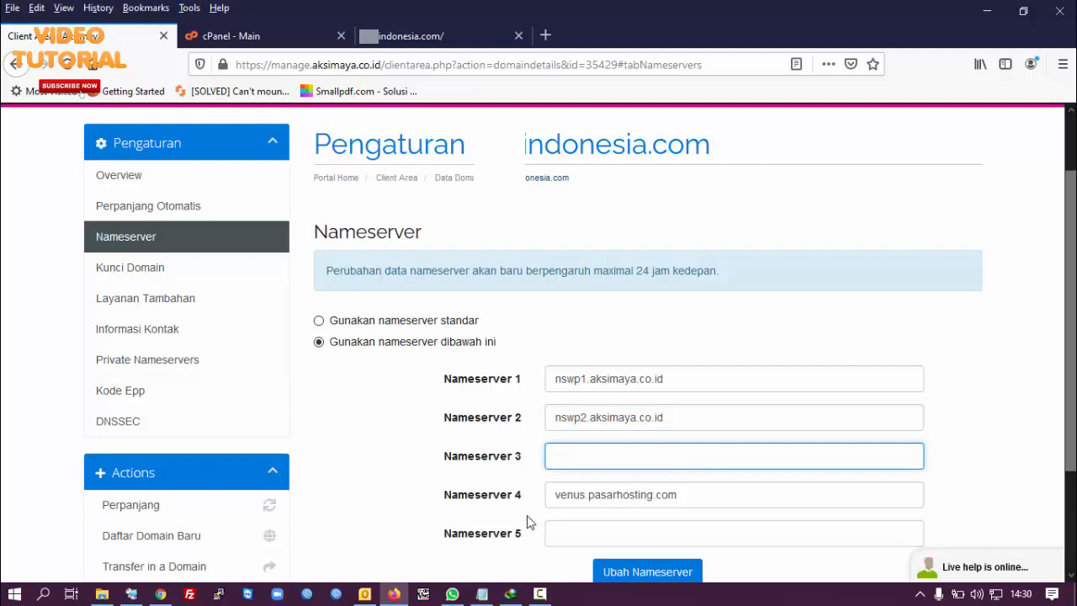
pyautogui.moveTo(551, 494); pyautogui.dragTo(775, 491)
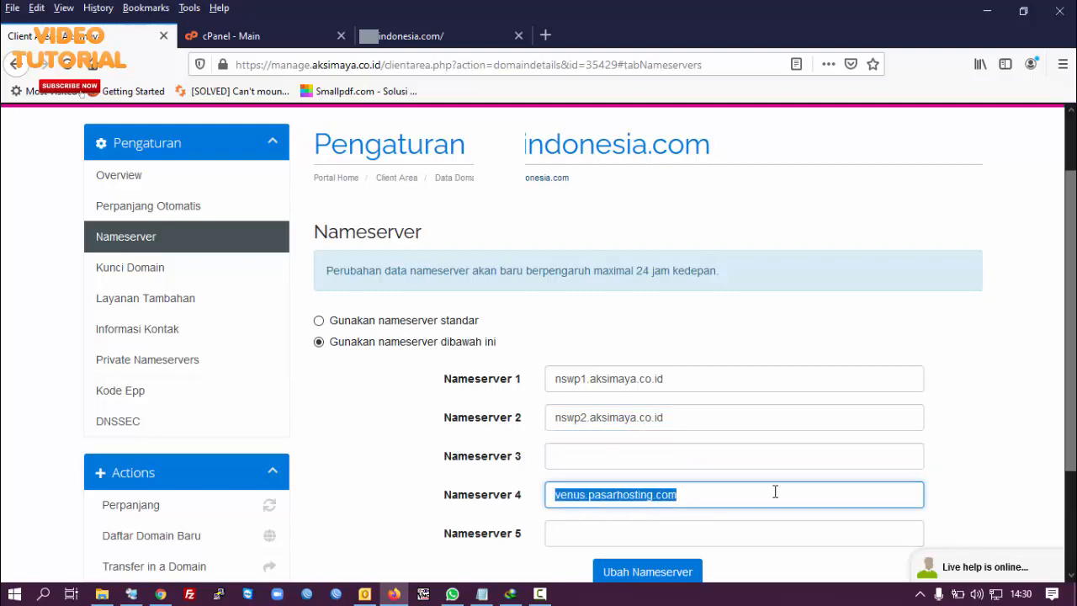
pyautogui.press('BackSpace')
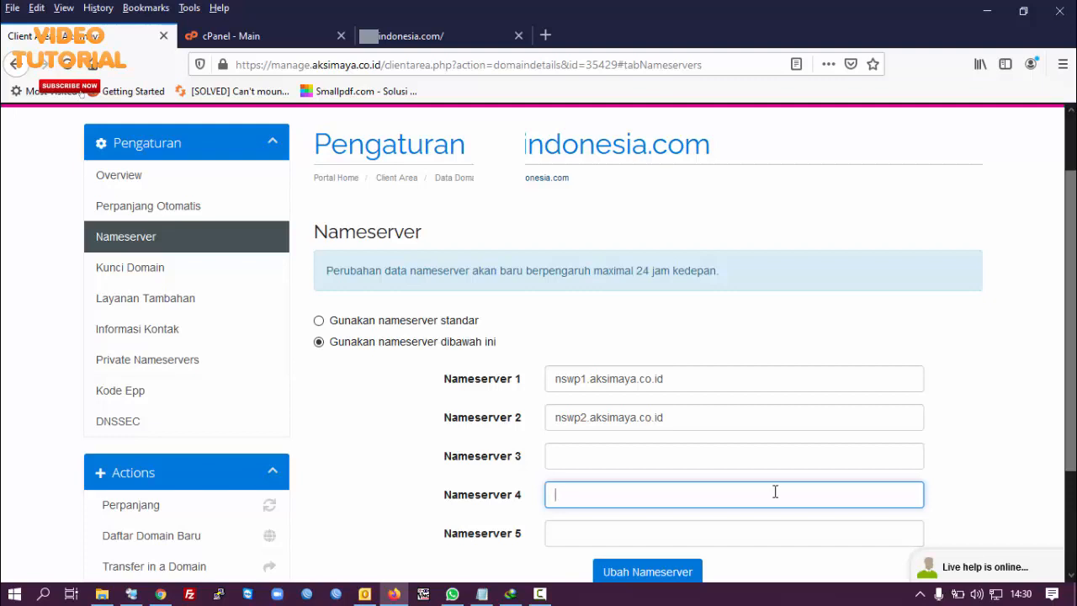
pyautogui.click(646, 573)
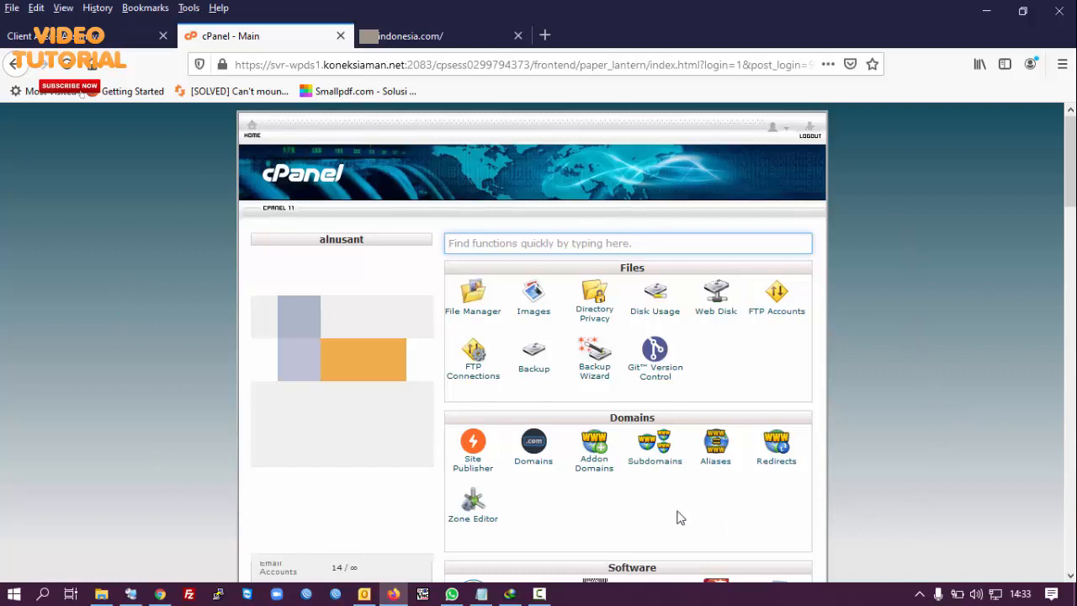
# Step: Open Addon Domains from the Domains section of the cPanel home page
pyautogui.click(592, 474)
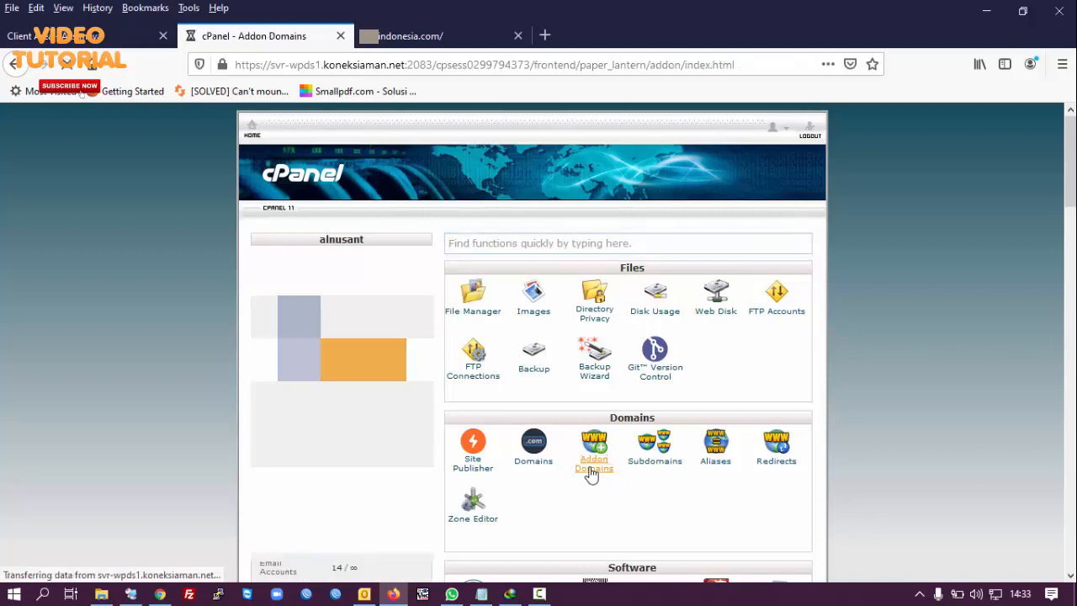
# Step: Add indonesia.com as an addon domain with auto-filled subdomain and document root
pyautogui.scroll(-2, 589, 474)
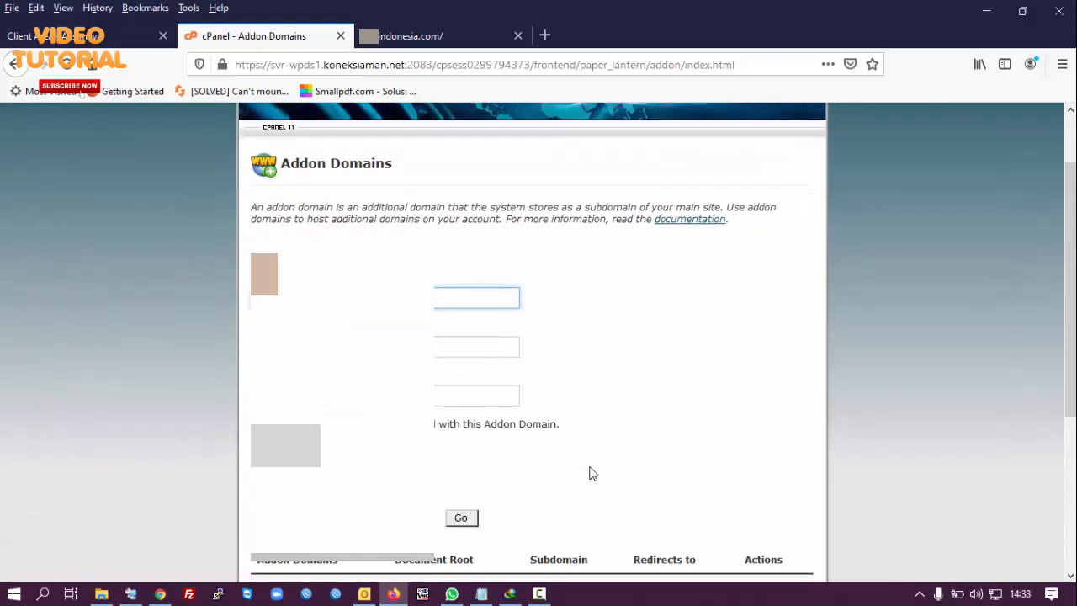
pyautogui.scroll(-2, 591, 474)
pyautogui.scroll(2, 592, 474)
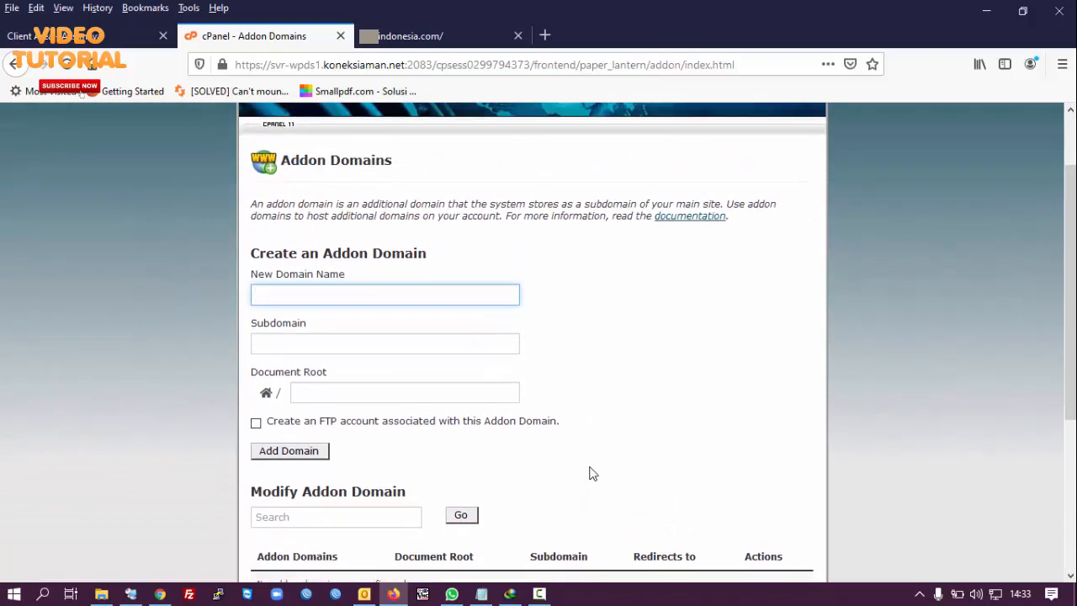
pyautogui.scroll(-5, 592, 474)
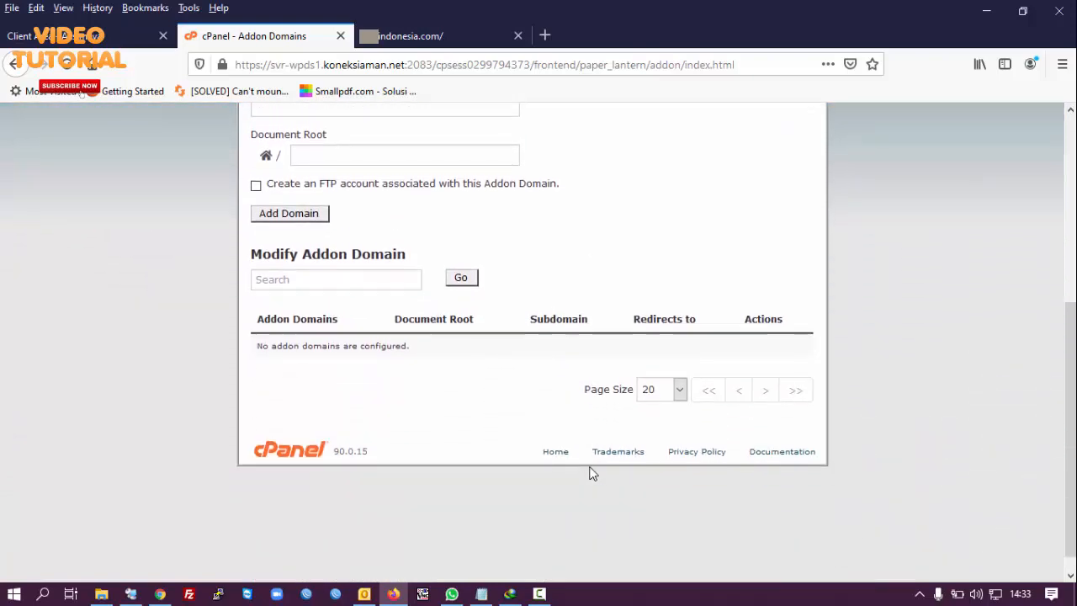
pyautogui.scroll(5, 592, 474)
pyautogui.scroll(2, 592, 474)
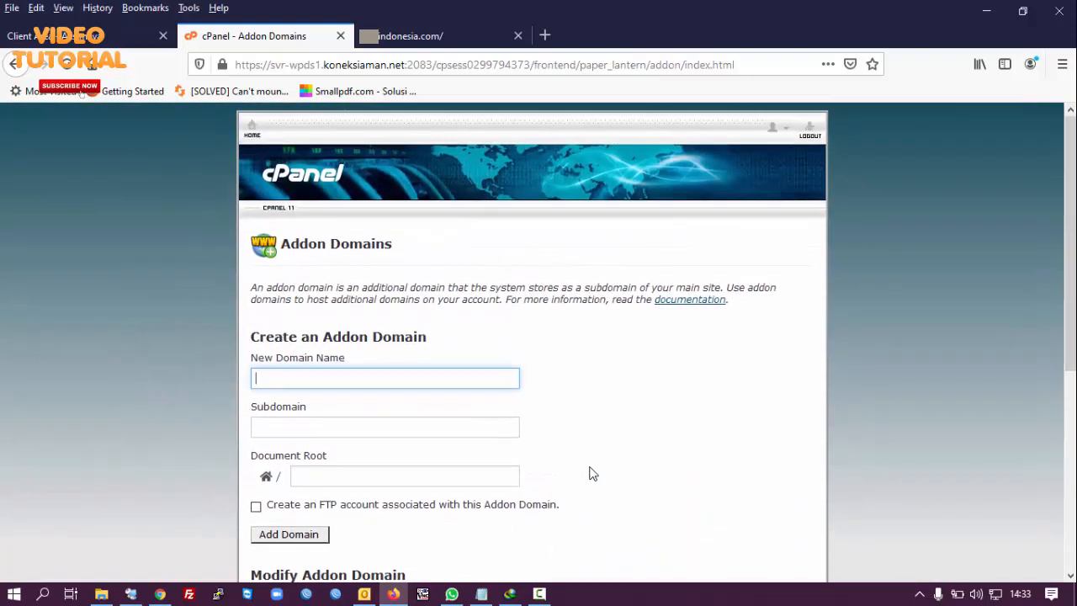
pyautogui.scroll(-1, 591, 473)
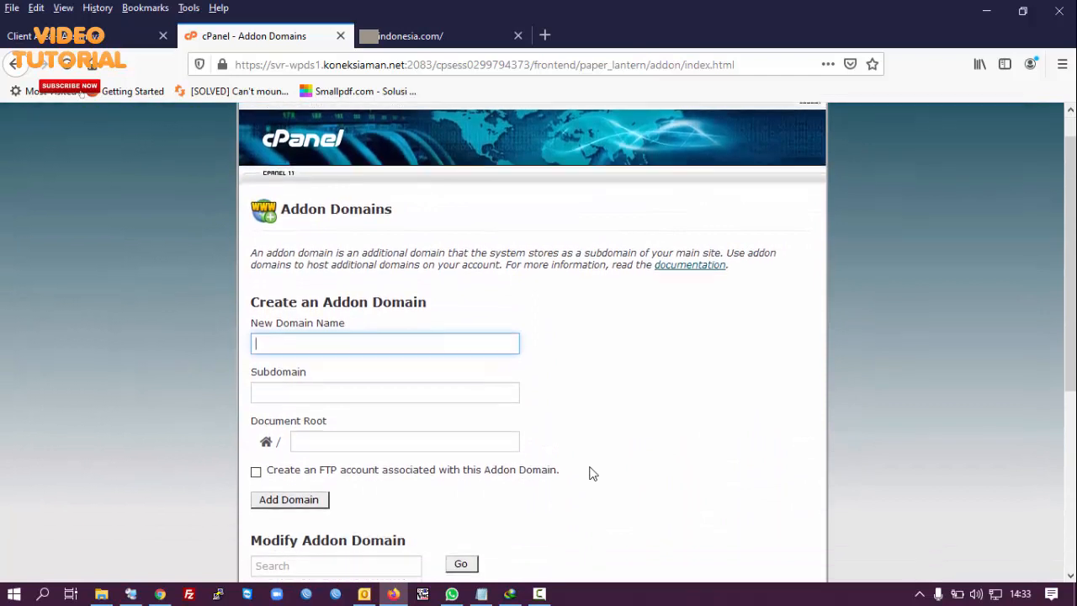
pyautogui.scroll(-1, 592, 474)
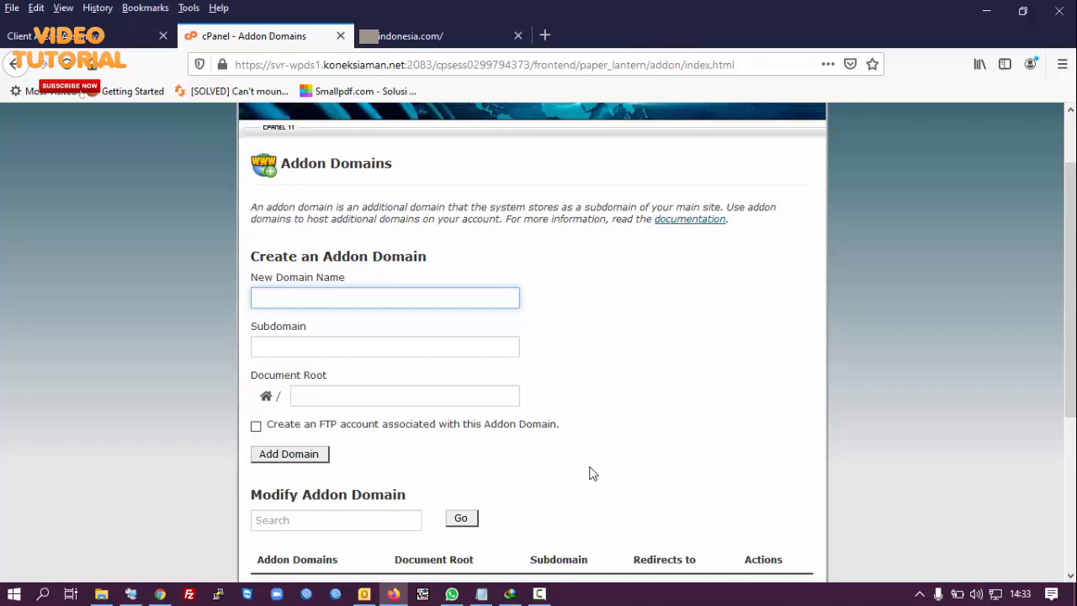
pyautogui.write('a')
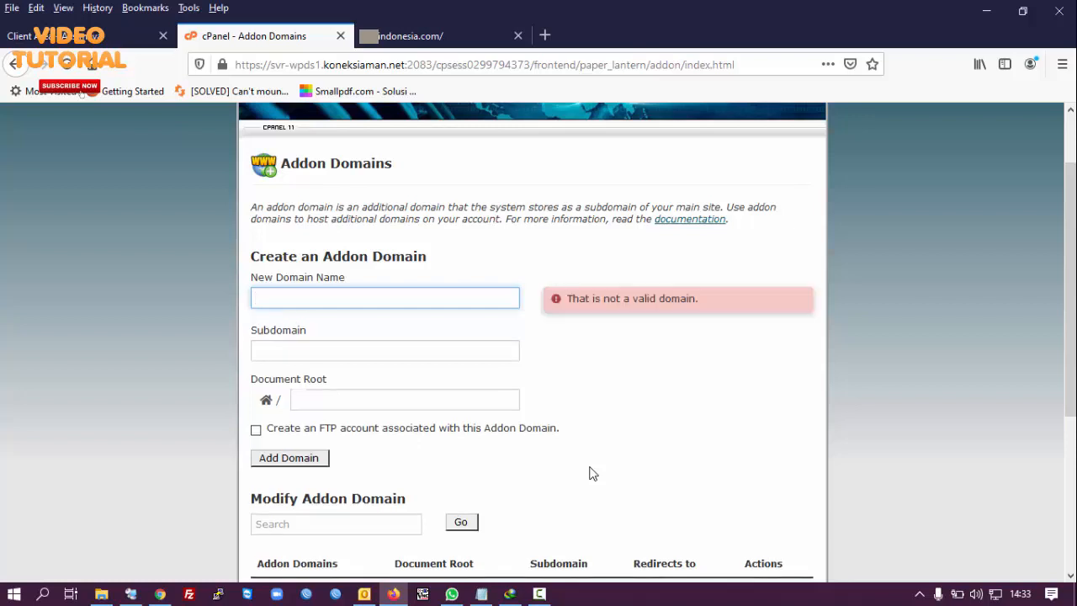
pyautogui.press('BackSpace')
pyautogui.write('indonesia.com')
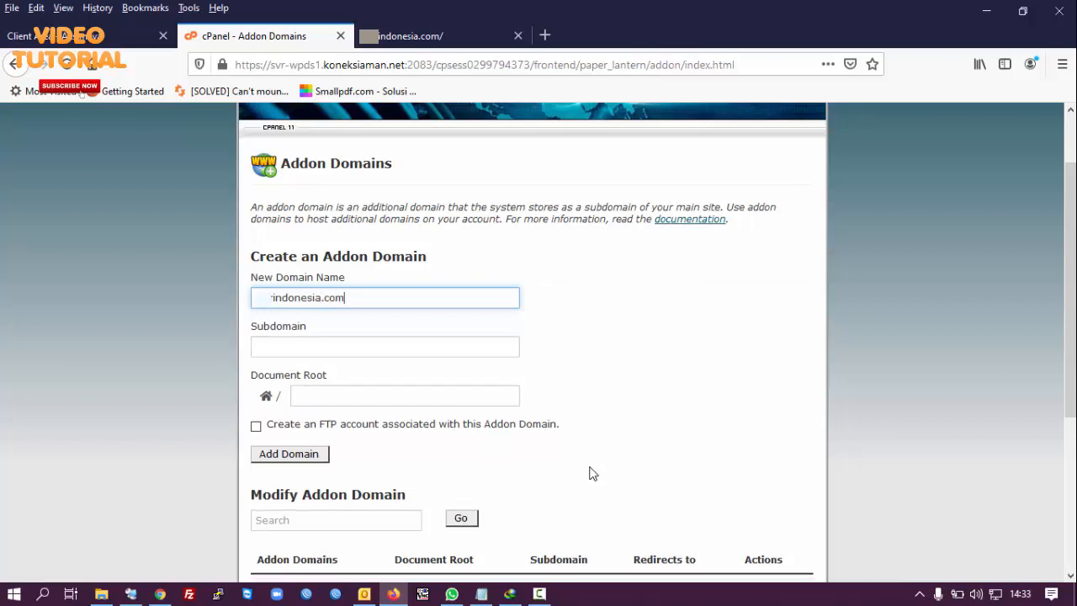
pyautogui.click(507, 402)
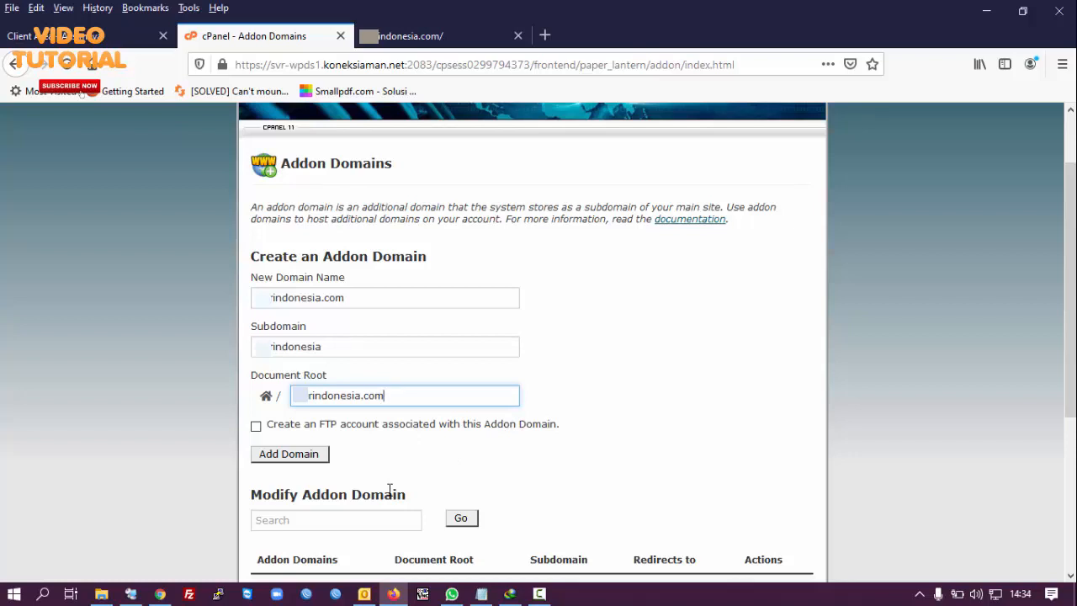
pyautogui.click(286, 461)
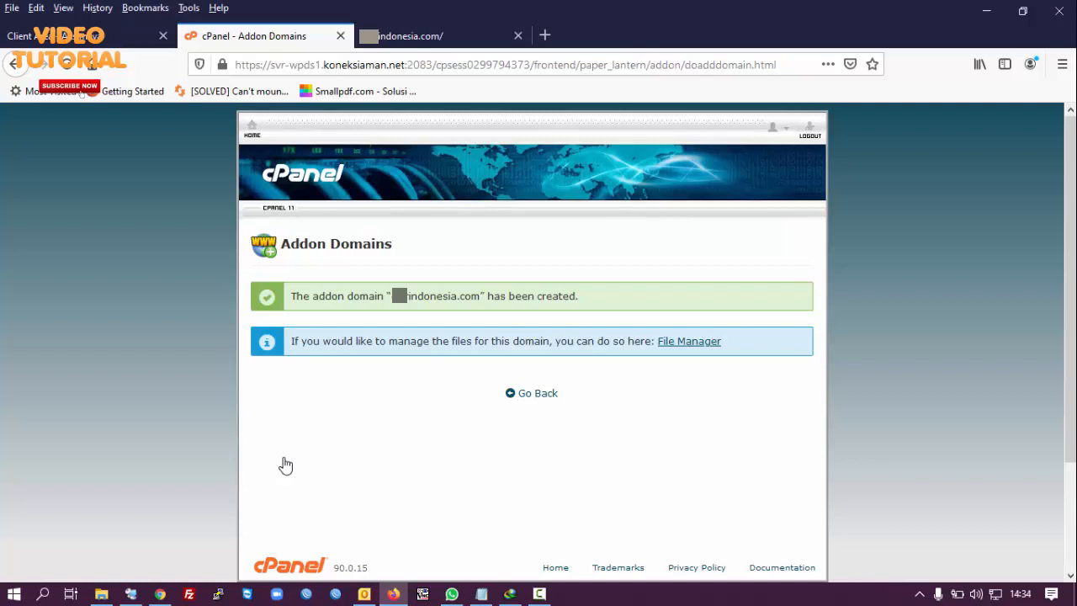
# Step: Return to cPanel home and open WordPress under Softaculous Apps Installer
pyautogui.click(250, 140)
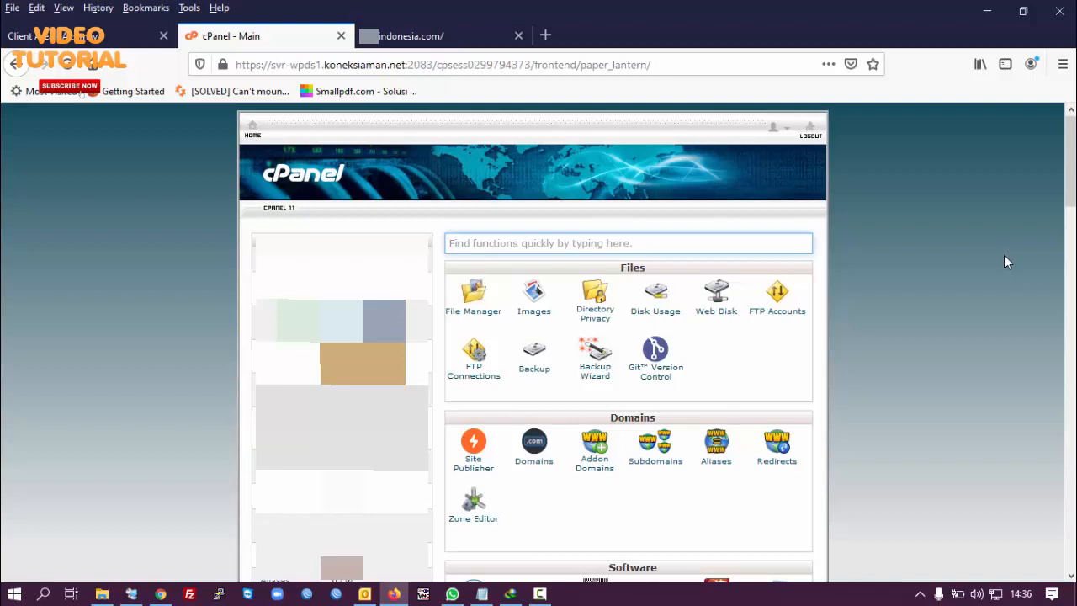
pyautogui.scroll(-4, 1004, 256)
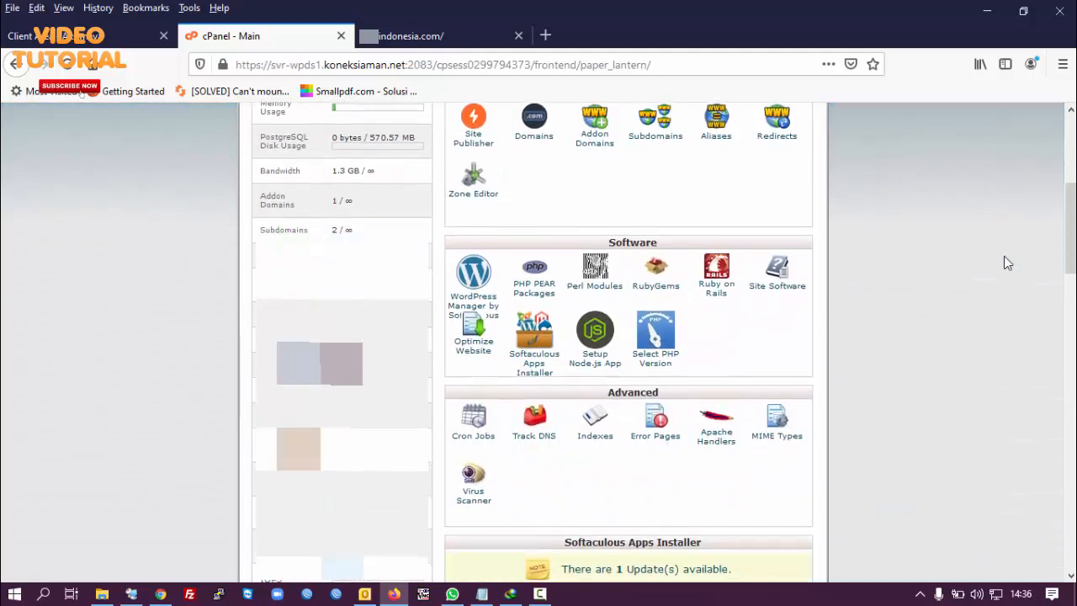
pyautogui.scroll(-5, 1004, 257)
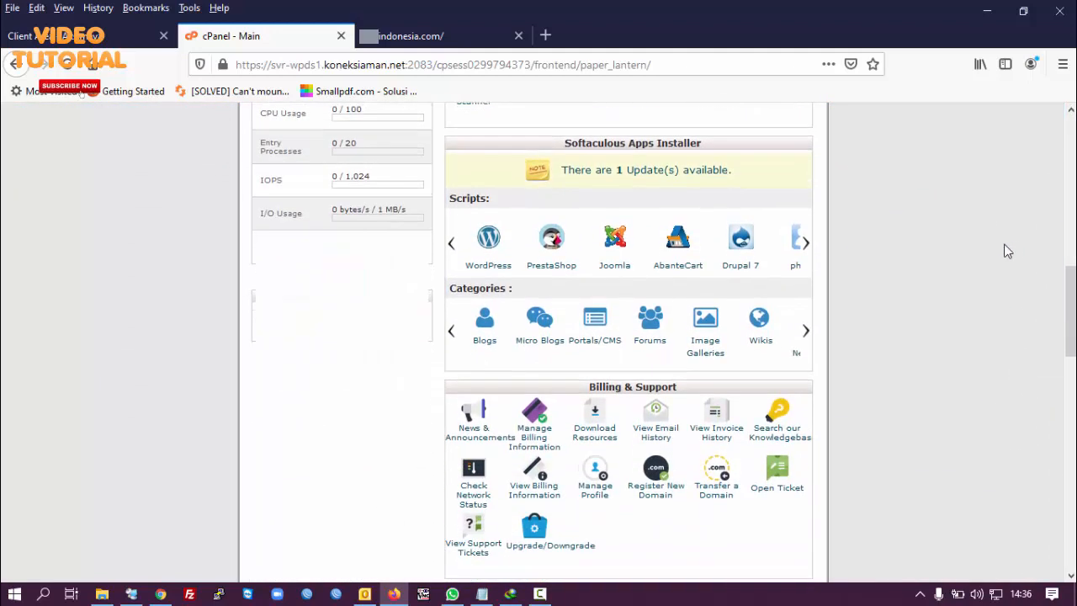
pyautogui.click(487, 243)
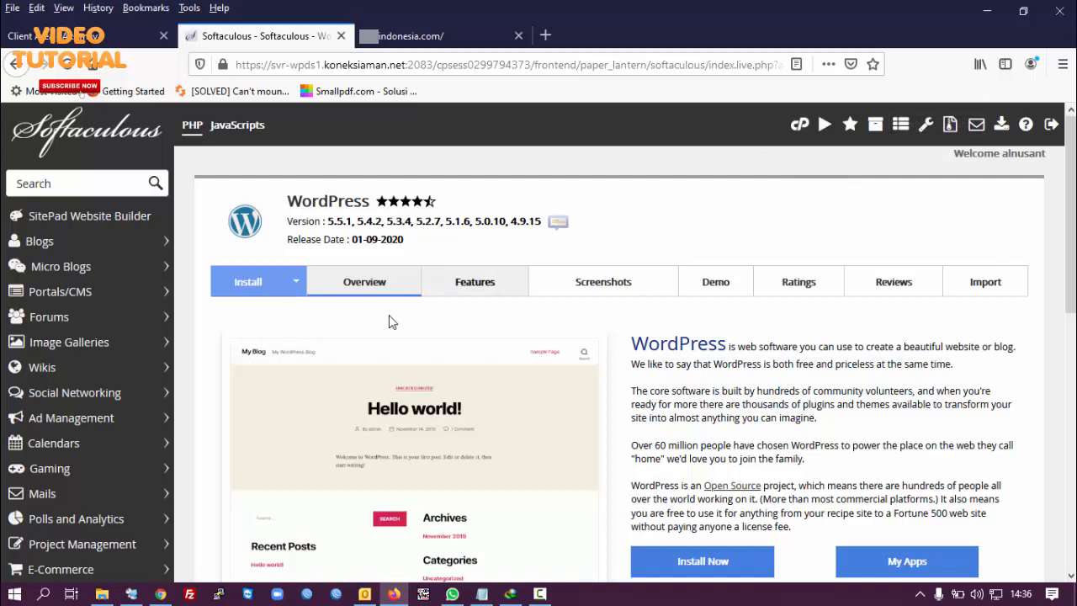
# Step: Start a new WordPress installation with Install Now from the overview page
pyautogui.scroll(-2, 623, 206)
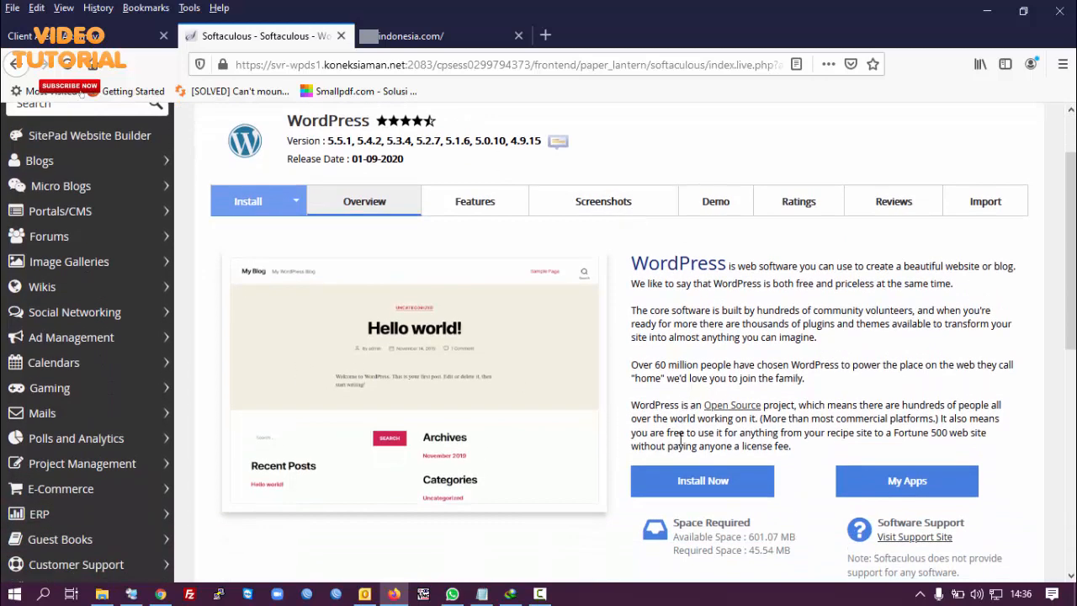
pyautogui.click(684, 484)
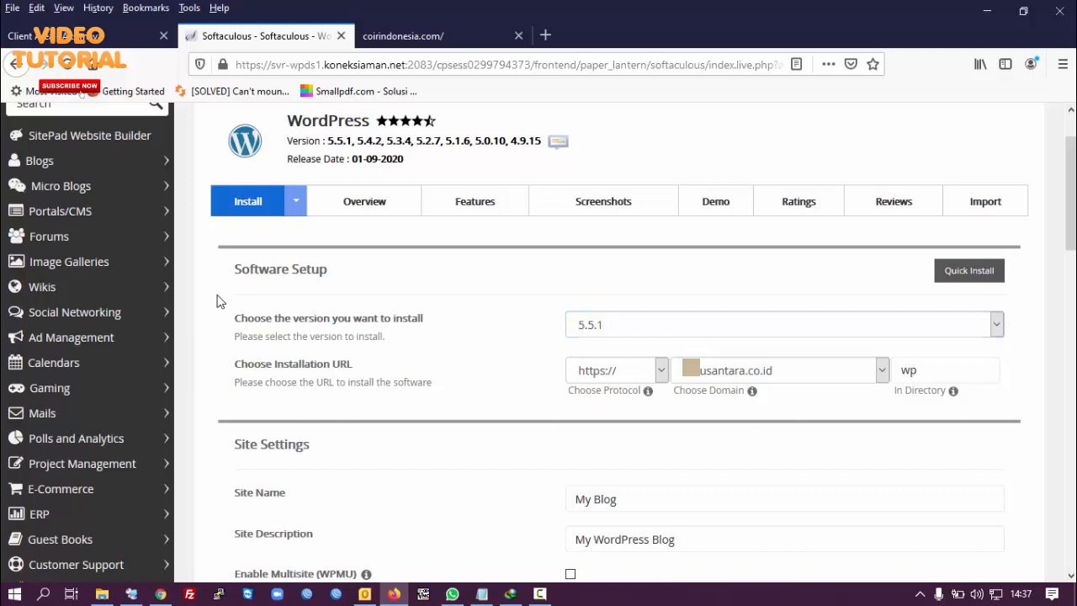
# Step: Choose coirindonesia.com as the install domain and delete the default 'wp' directory
pyautogui.click(935, 373)
pyautogui.click(882, 373)
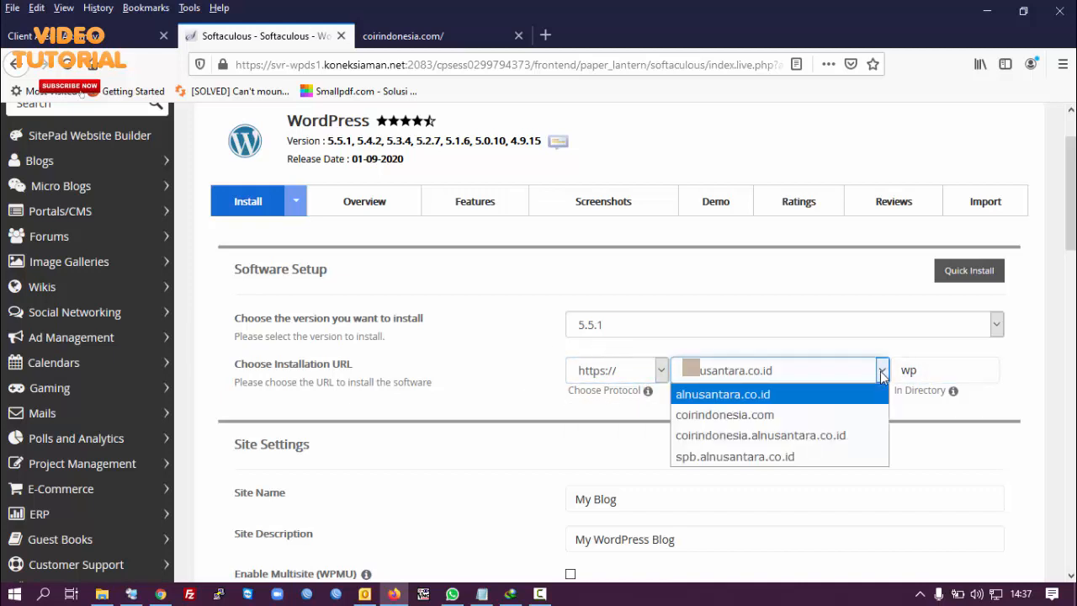
pyautogui.click(877, 417)
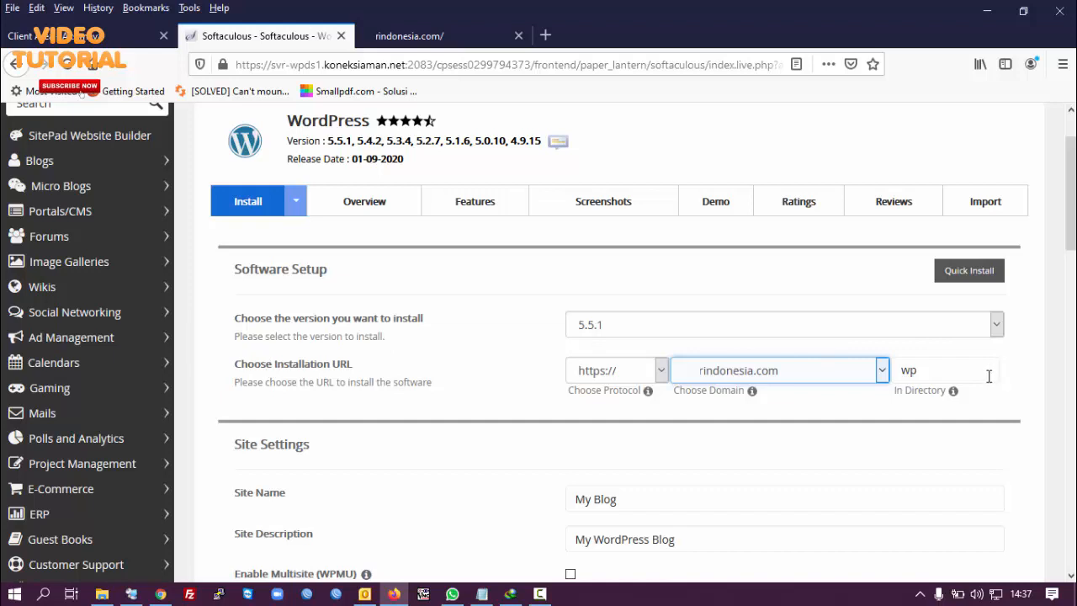
pyautogui.doubleClick(911, 374)
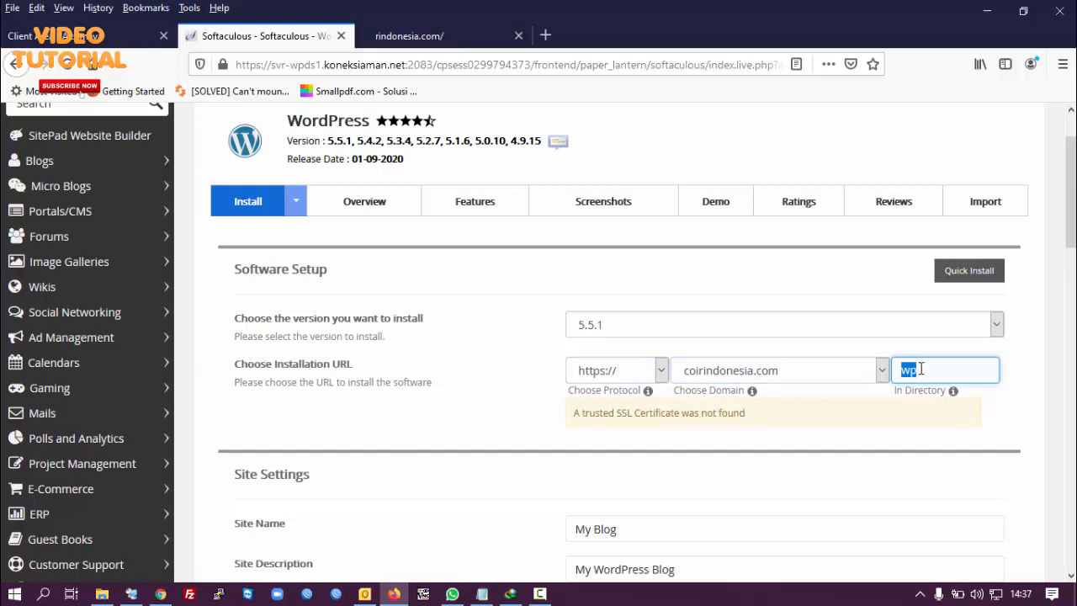
pyautogui.press('BackSpace')
pyautogui.scroll(-5, 1013, 380)
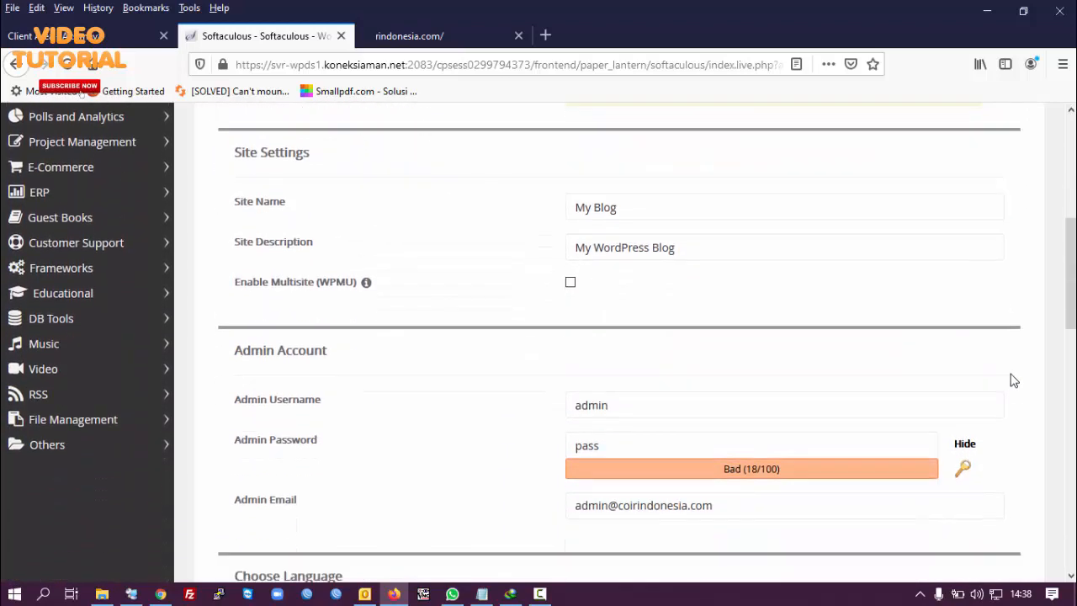
pyautogui.scroll(-1, 1013, 381)
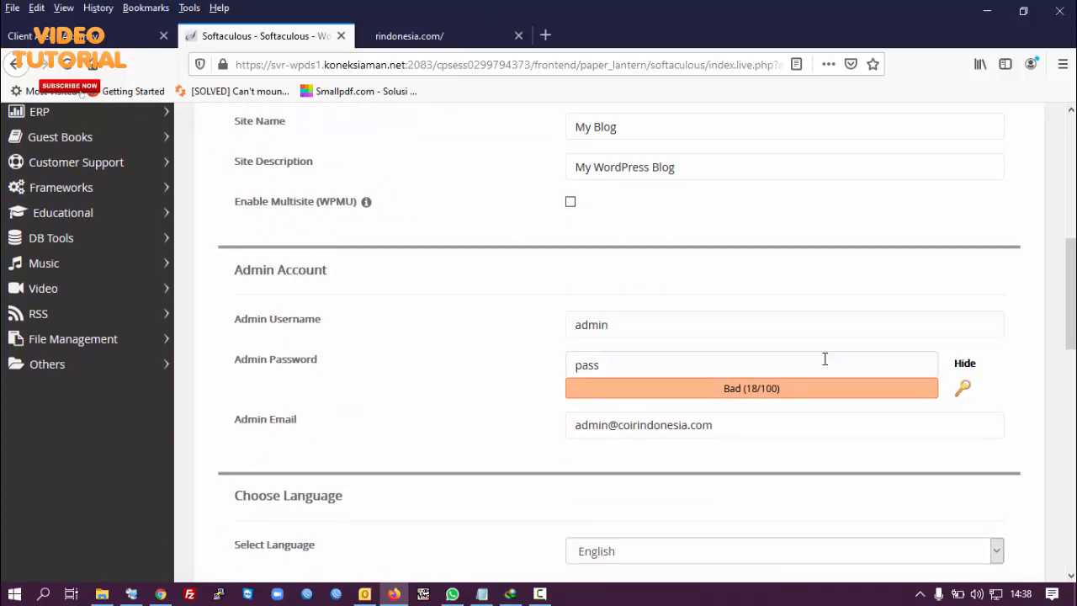
pyautogui.click(677, 366)
pyautogui.doubleClick(659, 366)
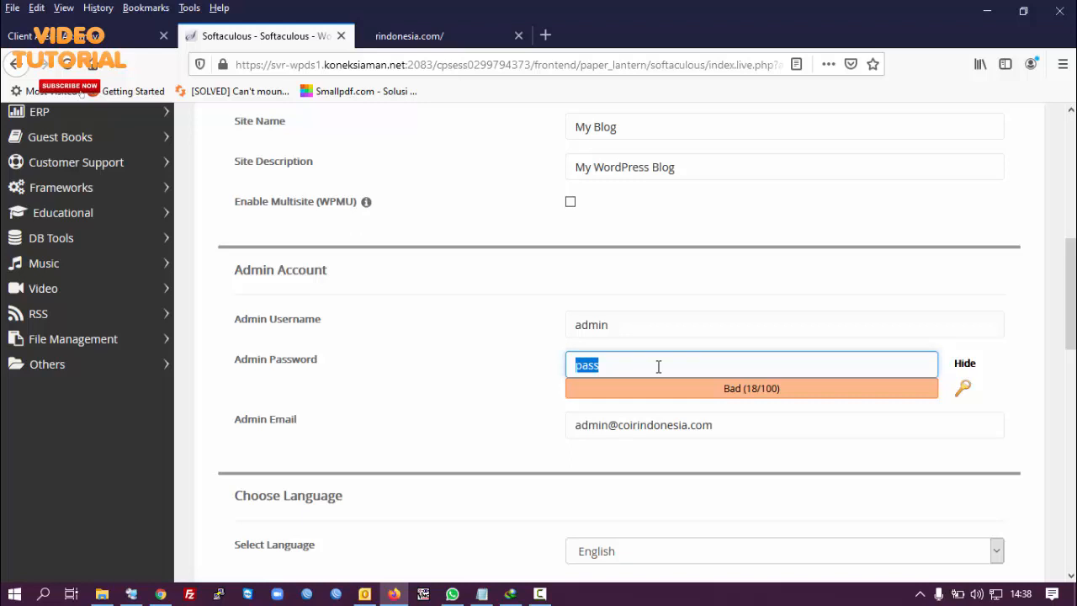
pyautogui.write('It')
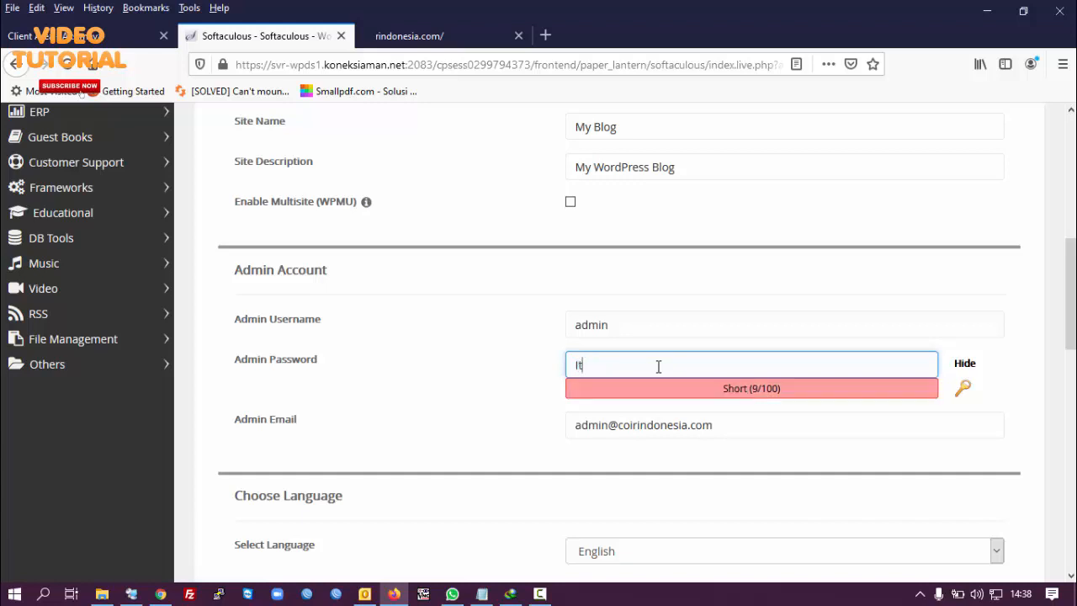
pyautogui.press('BackSpace')
pyautogui.press('BackSpace')
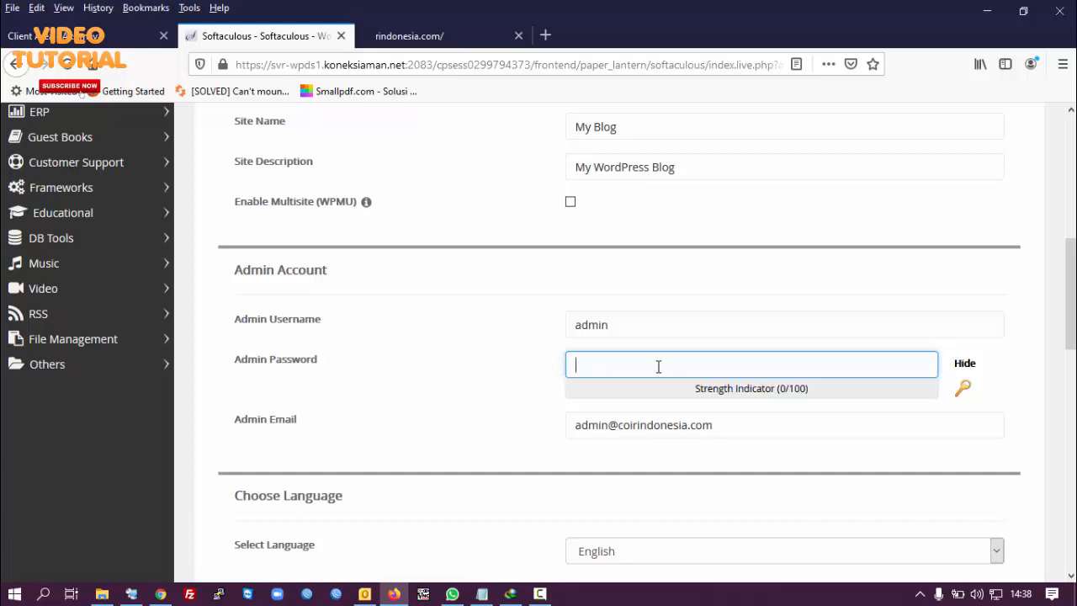
pyautogui.click(963, 362)
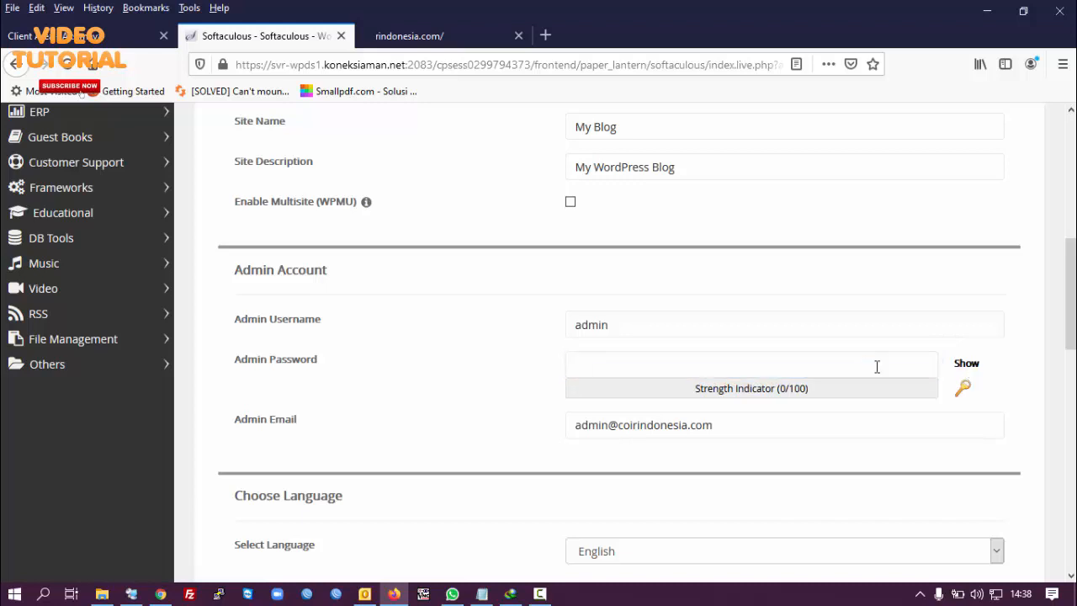
# Step: Enter a new custom admin password, retyping it until the meter rates it Good (53/100)
pyautogui.click(829, 362)
pyautogui.write('123')
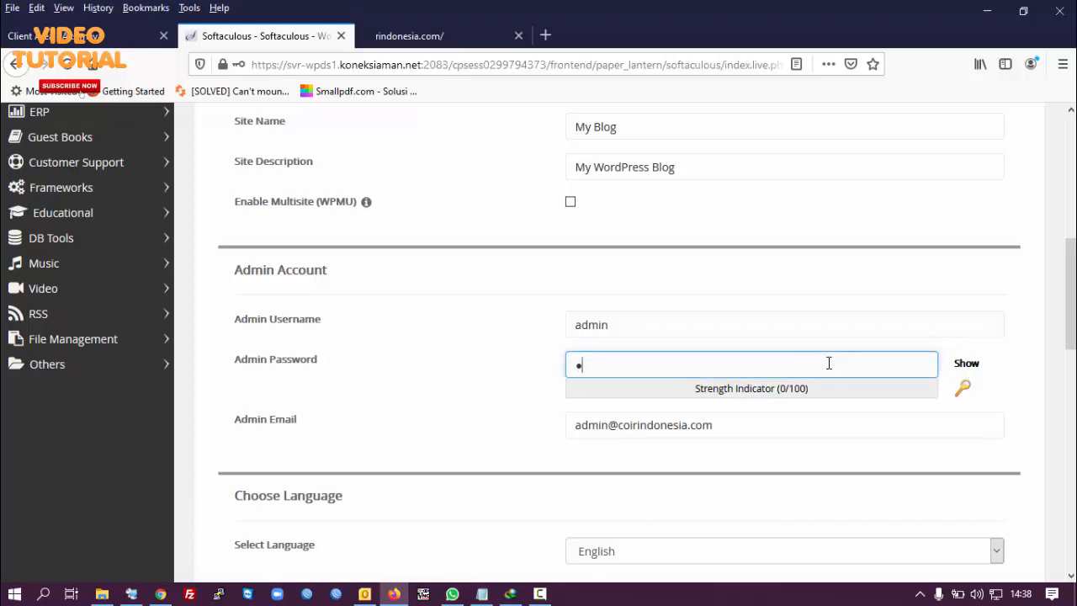
pyautogui.write('45')
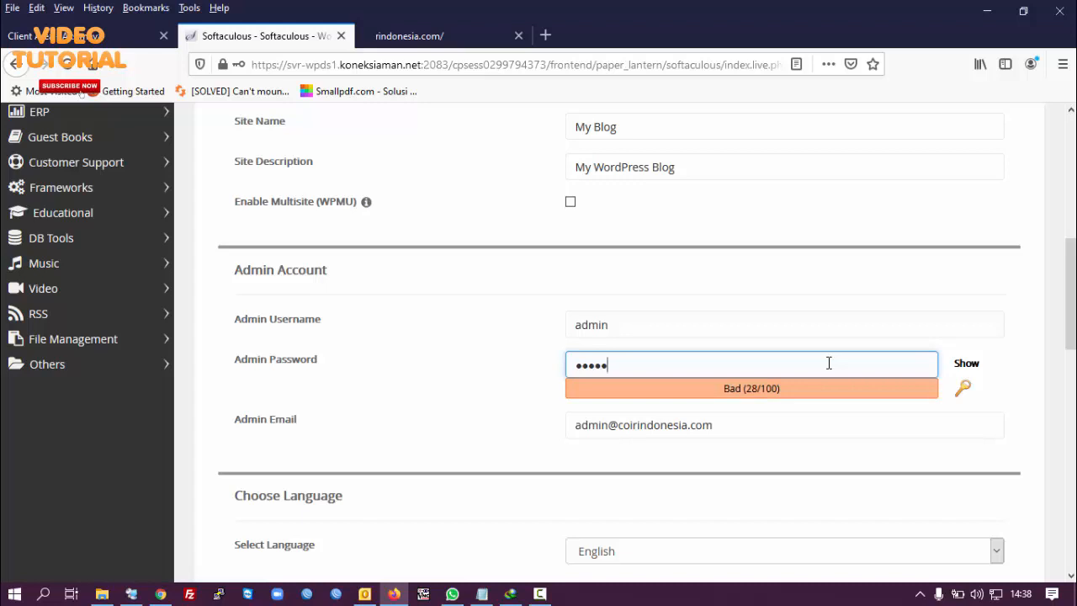
pyautogui.write('678')
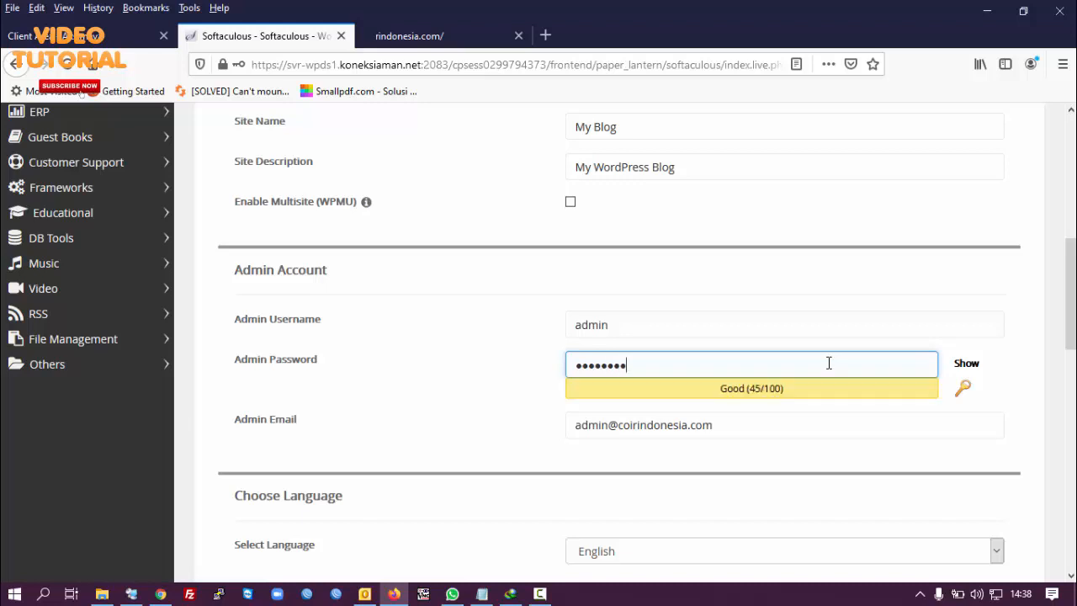
pyautogui.press('BackSpace')
pyautogui.press('BackSpace')
pyautogui.hotkey('ctrl', 'a')
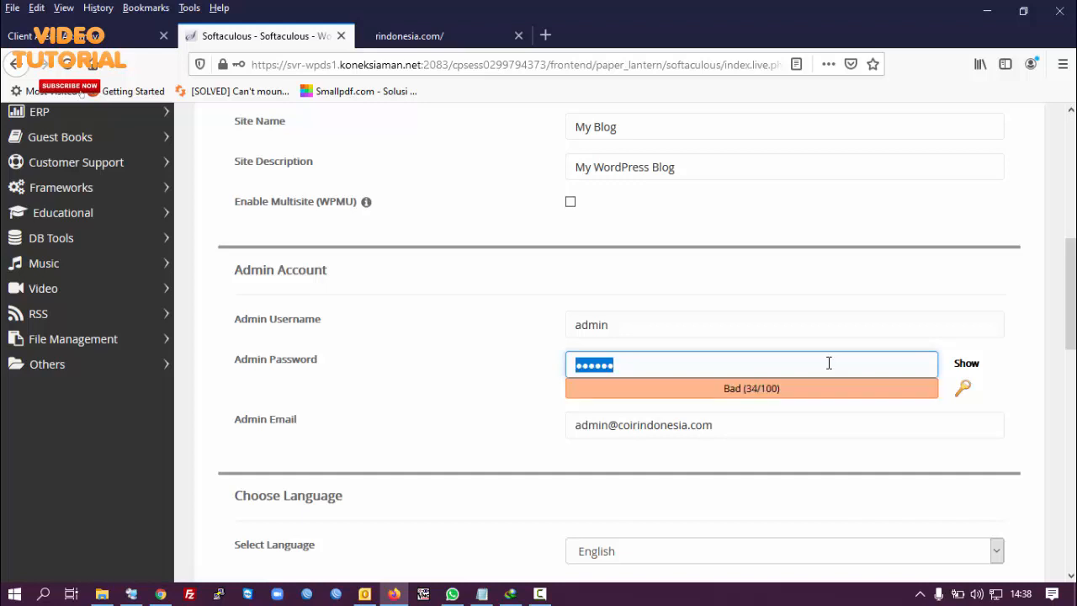
pyautogui.write('1234')
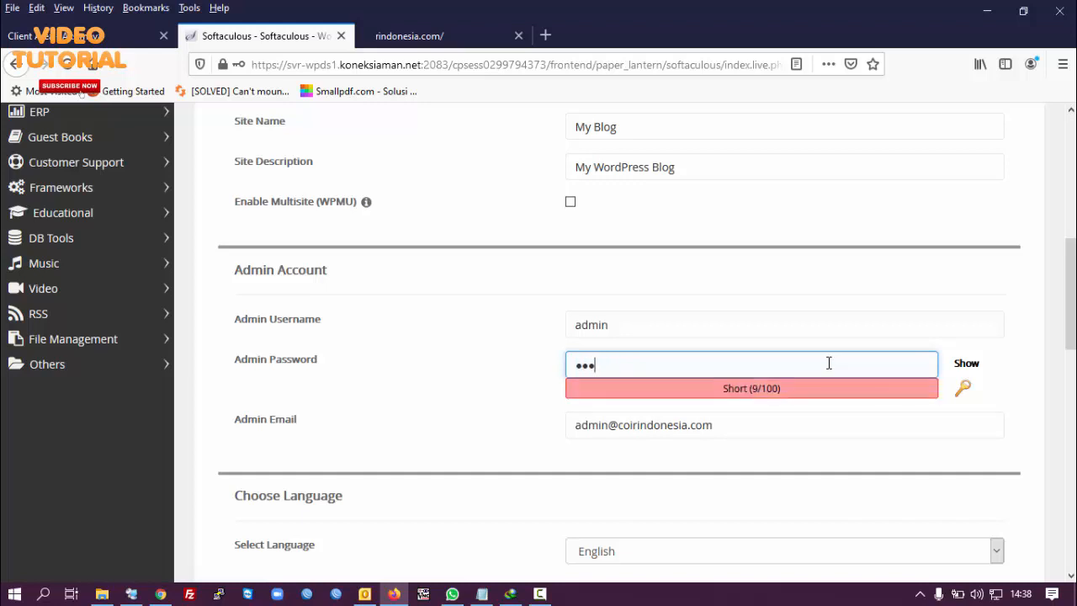
pyautogui.write('56789')
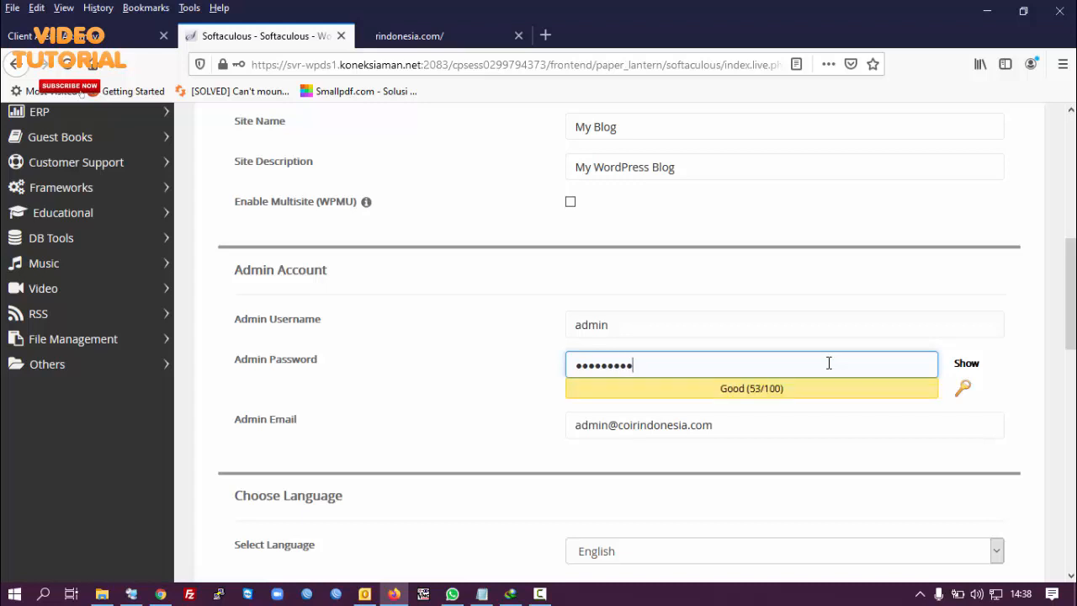
# Step: Review the language, plugin and theme options, then submit the WordPress install form
pyautogui.scroll(-3, 828, 363)
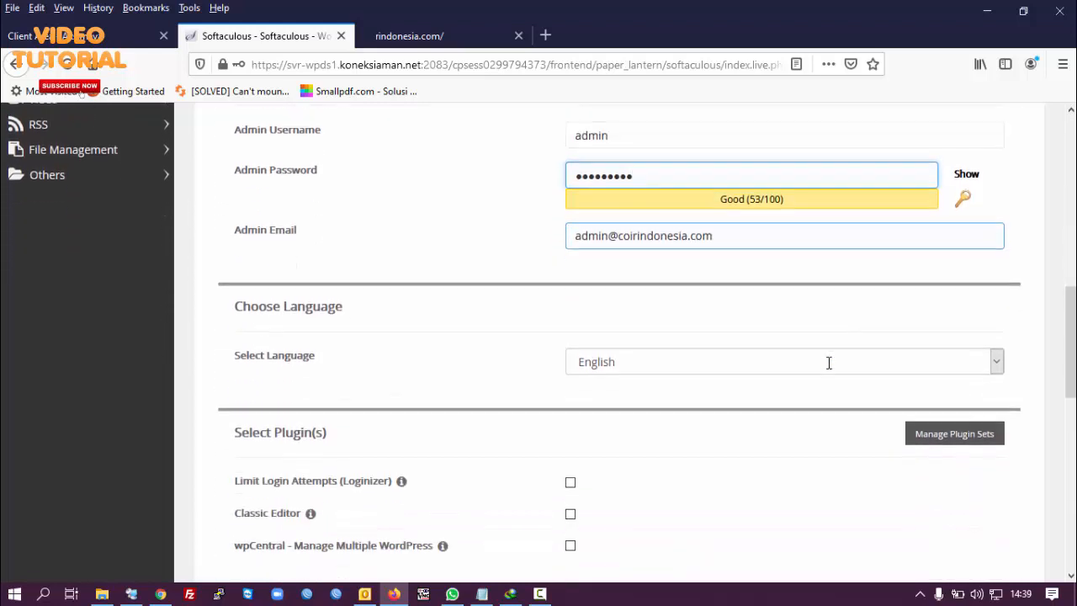
pyautogui.scroll(-3, 829, 363)
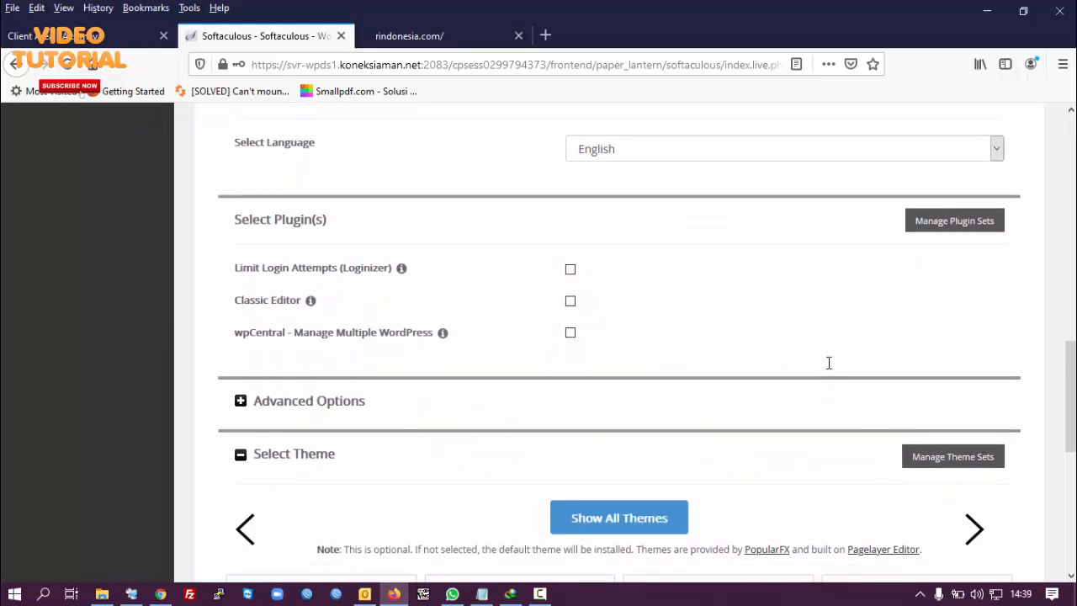
pyautogui.scroll(-2, 829, 363)
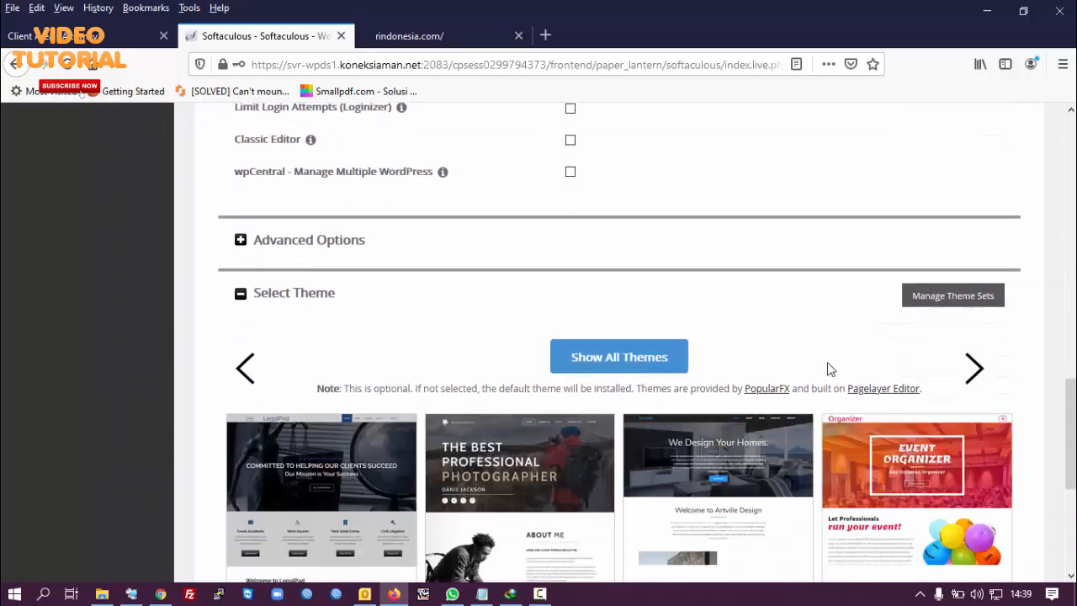
pyautogui.scroll(-3, 829, 369)
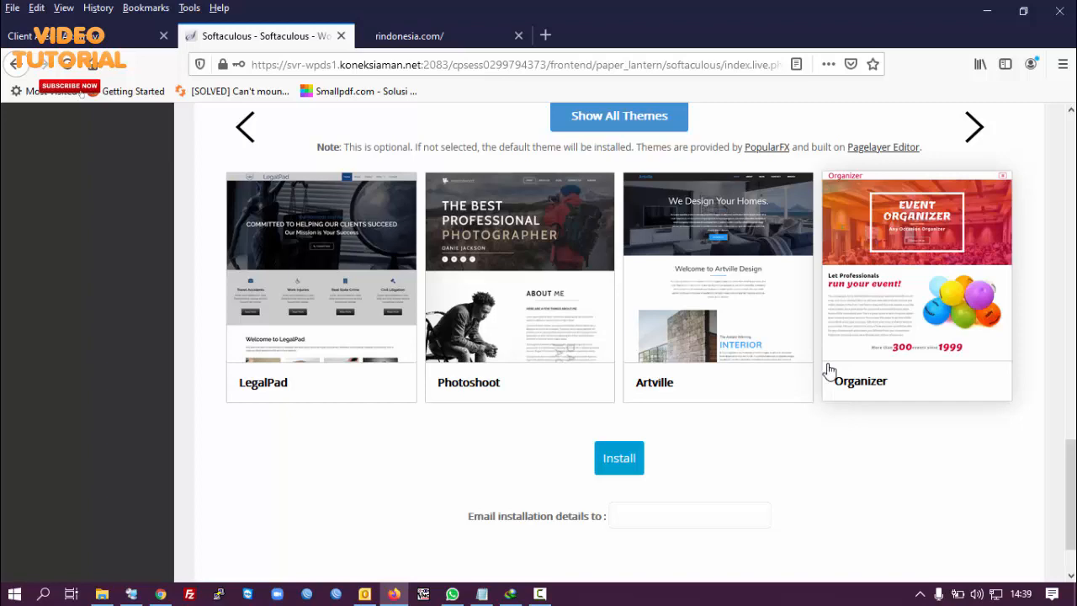
pyautogui.scroll(5, 829, 371)
pyautogui.scroll(5, 829, 370)
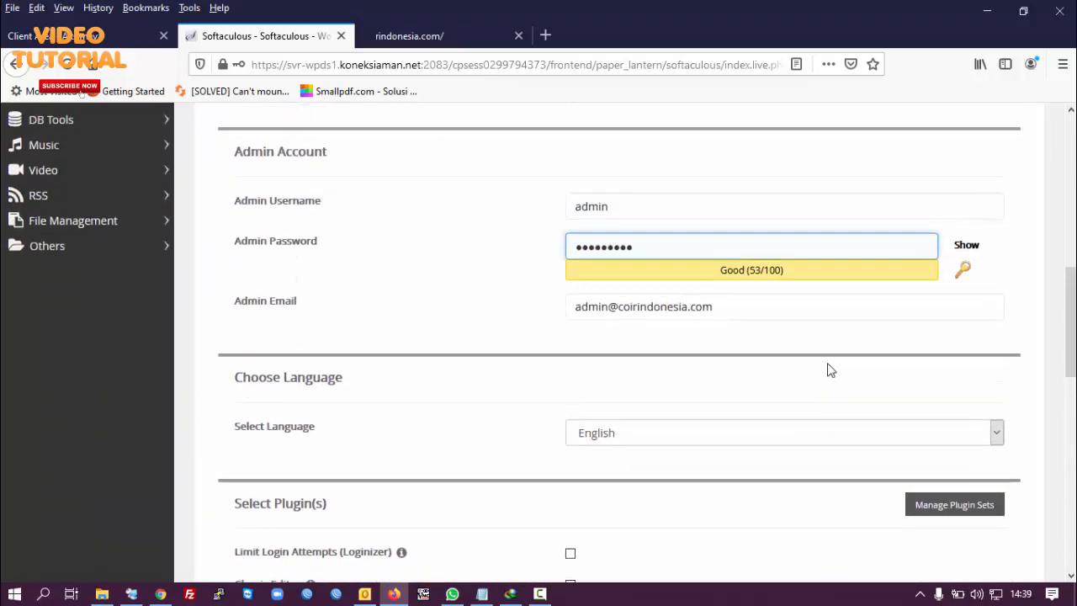
pyautogui.scroll(2, 829, 370)
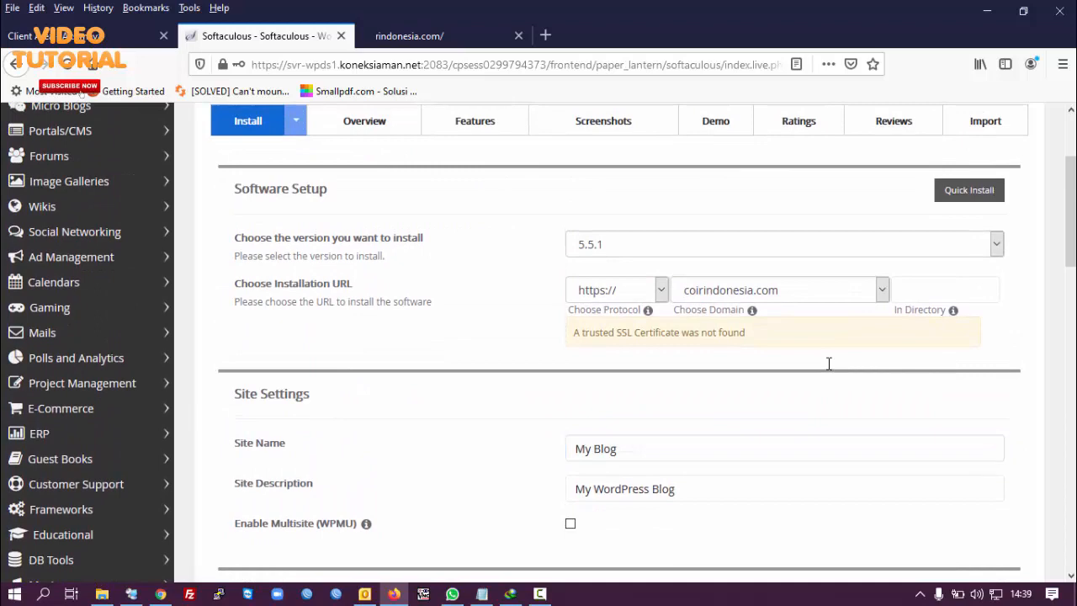
pyautogui.scroll(-8, 432, 435)
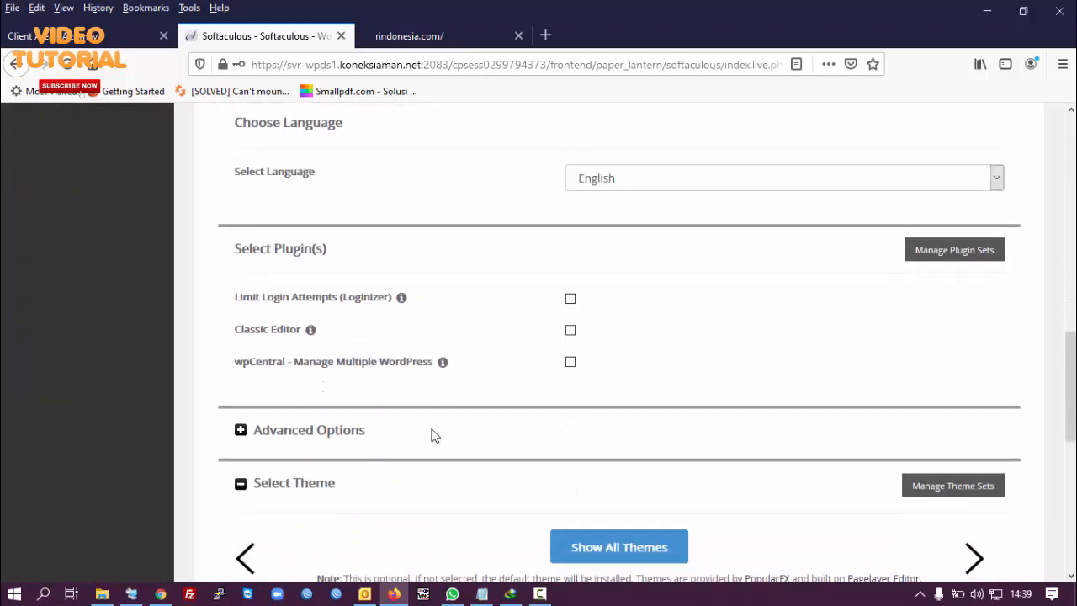
pyautogui.scroll(-4, 433, 435)
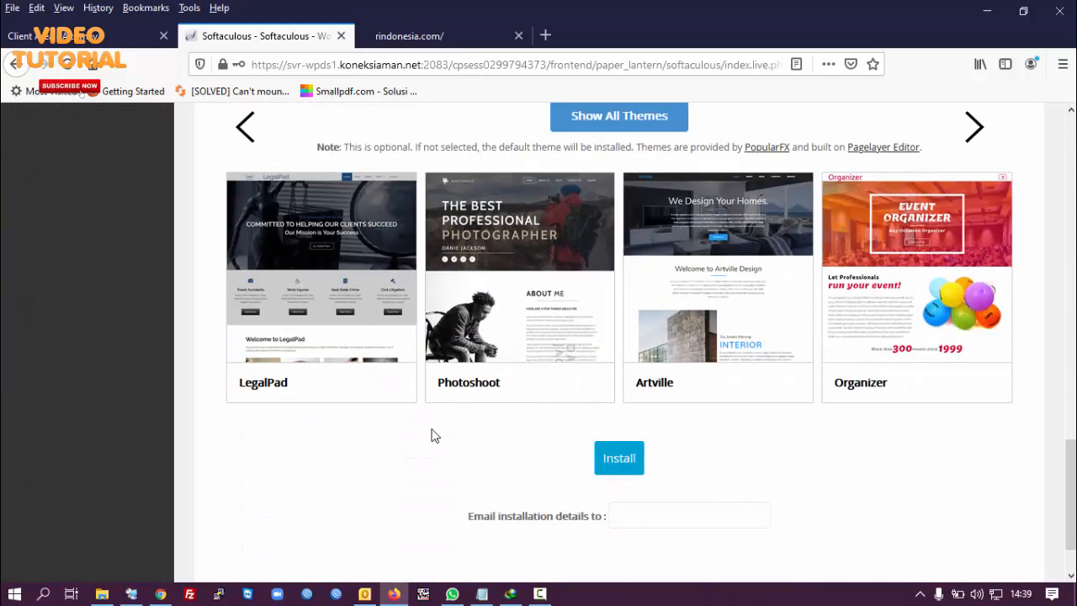
pyautogui.click(618, 458)
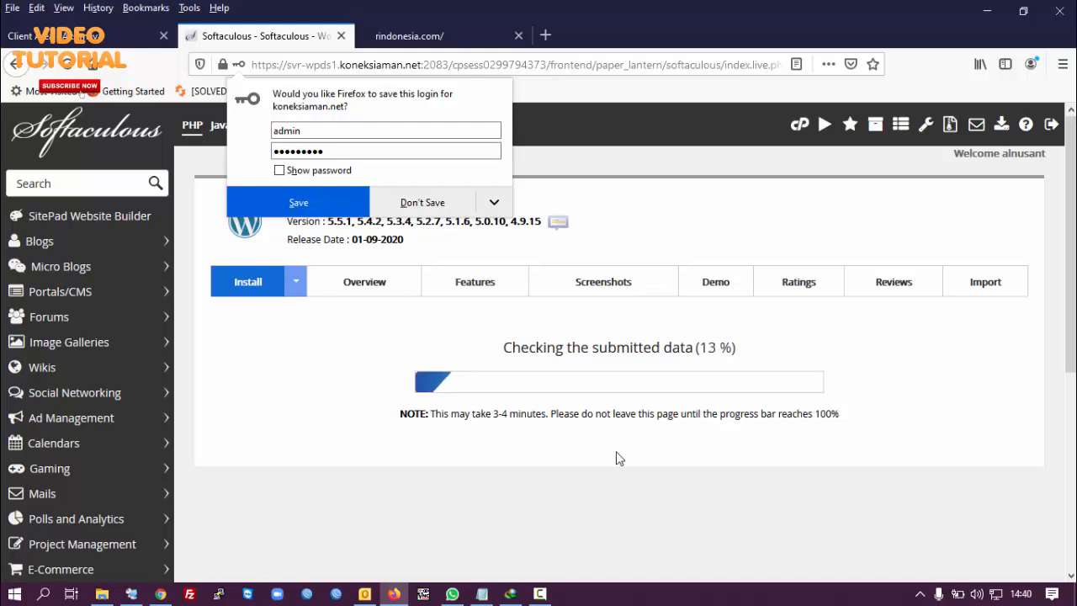
# Step: Decline Firefox's offer to save the login while WordPress installs
pyautogui.click(450, 204)
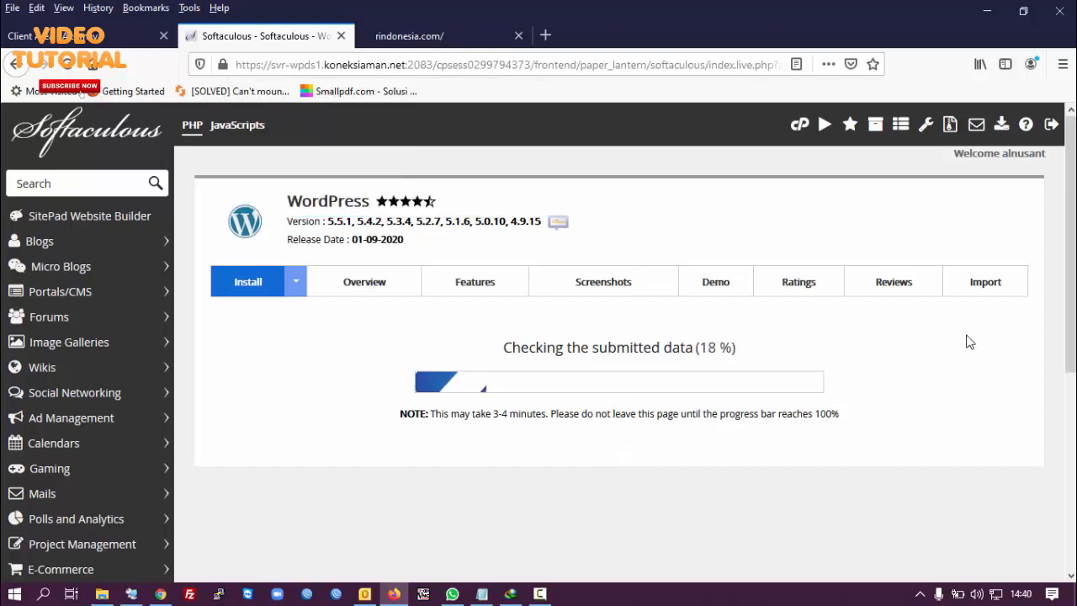